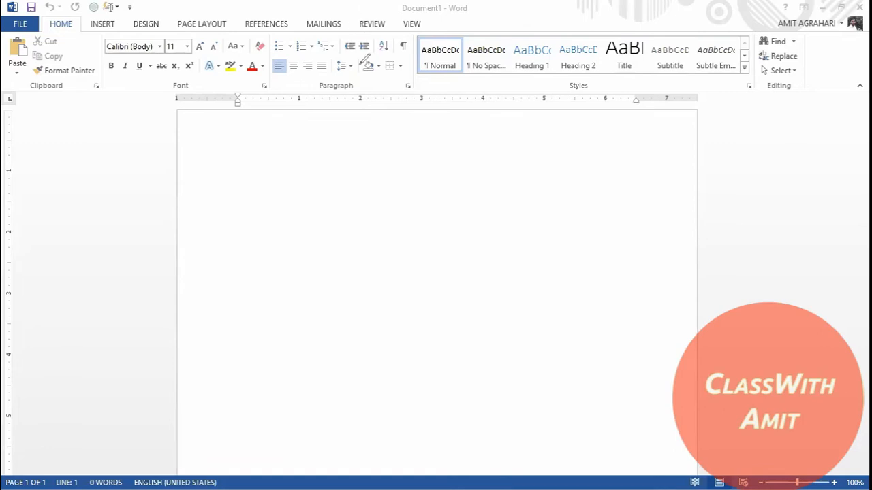
pyautogui.moveTo(80, 24); pyautogui.dragTo(145, 29)
pyautogui.moveTo(28, 76)
pyautogui.mouseDown()
pyautogui.moveTo(82, 80)
pyautogui.moveTo(31, 72)
pyautogui.moveTo(23, 79)
pyautogui.mouseUp()
pyautogui.moveTo(172, 72)
pyautogui.mouseDown()
pyautogui.moveTo(164, 94)
pyautogui.moveTo(195, 73)
pyautogui.mouseUp()
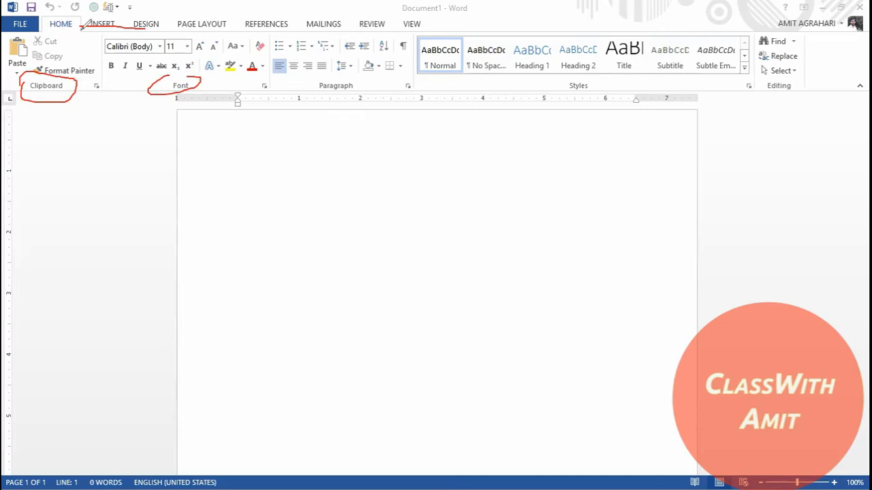
pyautogui.moveTo(81, 30)
pyautogui.mouseDown()
pyautogui.moveTo(519, 31)
pyautogui.moveTo(846, 78)
pyautogui.moveTo(753, 107)
pyautogui.moveTo(187, 115)
pyautogui.moveTo(7, 102)
pyautogui.moveTo(39, 39)
pyautogui.moveTo(120, 30)
pyautogui.mouseUp()
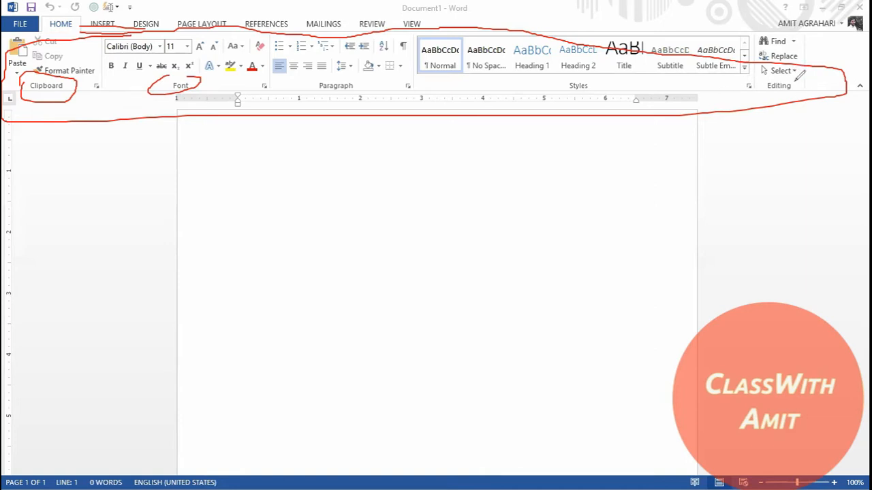
pyautogui.moveTo(785, 76)
pyautogui.mouseDown()
pyautogui.moveTo(760, 85)
pyautogui.moveTo(796, 79)
pyautogui.mouseUp()
pyautogui.moveTo(353, 79)
pyautogui.mouseDown()
pyautogui.moveTo(318, 80)
pyautogui.moveTo(351, 80)
pyautogui.mouseUp()
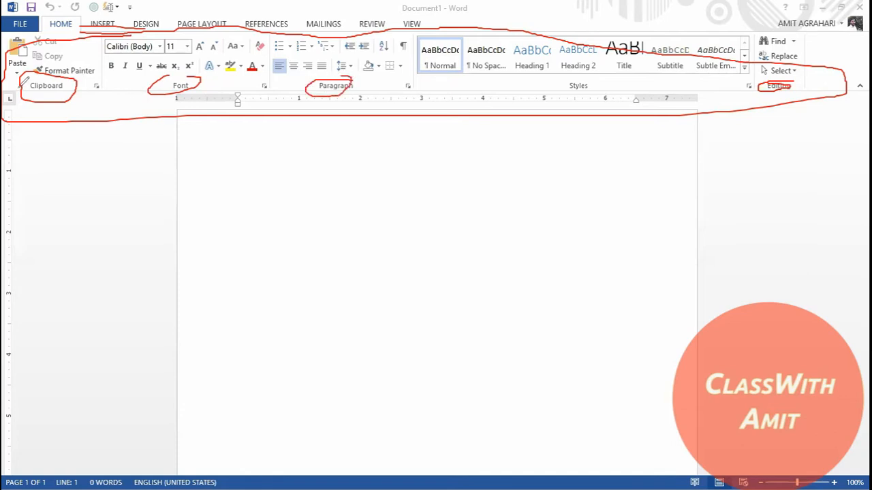
pyautogui.moveTo(586, 68)
pyautogui.mouseDown()
pyautogui.moveTo(566, 76)
pyautogui.moveTo(615, 82)
pyautogui.moveTo(578, 75)
pyautogui.mouseUp()
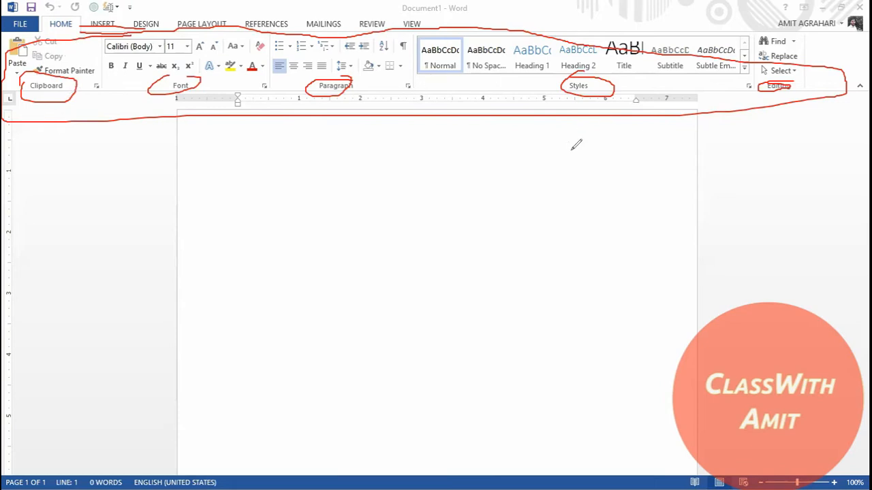
pyautogui.press('Delete')
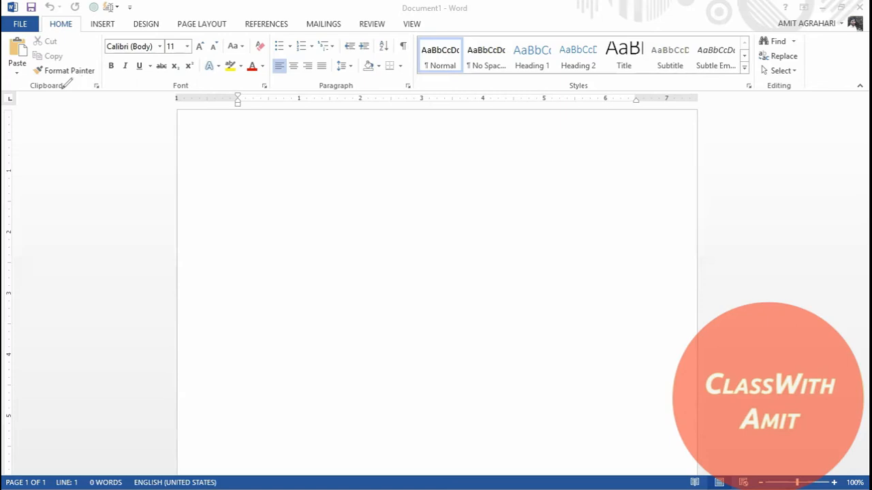
pyautogui.moveTo(51, 77)
pyautogui.mouseDown()
pyautogui.moveTo(21, 97)
pyautogui.moveTo(81, 81)
pyautogui.moveTo(58, 74)
pyautogui.mouseUp()
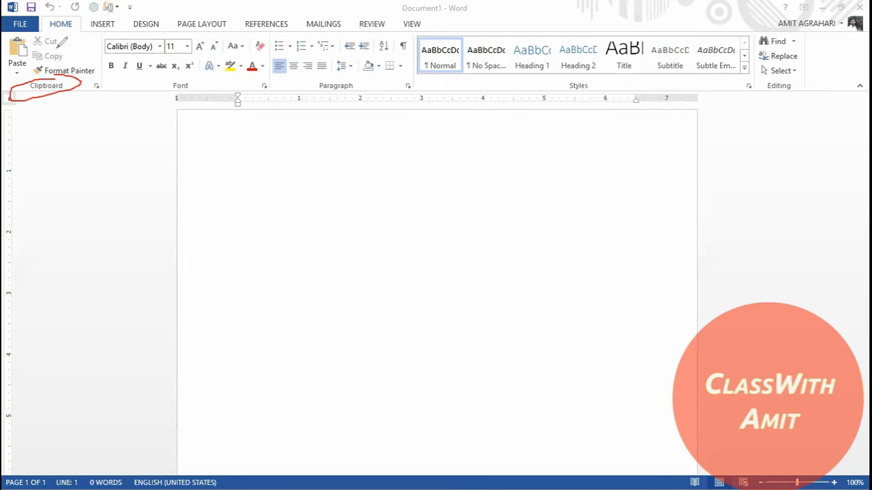
pyautogui.moveTo(57, 49)
pyautogui.mouseDown()
pyautogui.moveTo(76, 34)
pyautogui.moveTo(79, 60)
pyautogui.moveTo(99, 42)
pyautogui.mouseUp()
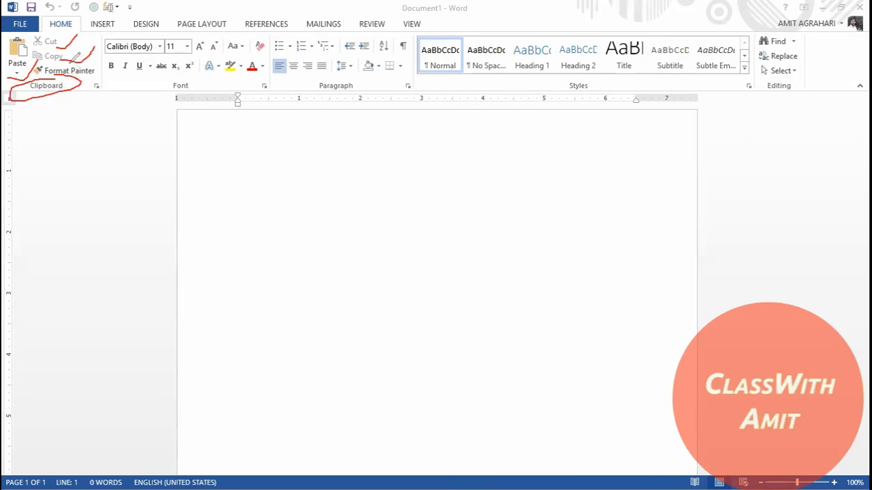
pyautogui.moveTo(45, 61)
pyautogui.mouseDown()
pyautogui.moveTo(38, 74)
pyautogui.moveTo(101, 74)
pyautogui.moveTo(68, 63)
pyautogui.mouseUp()
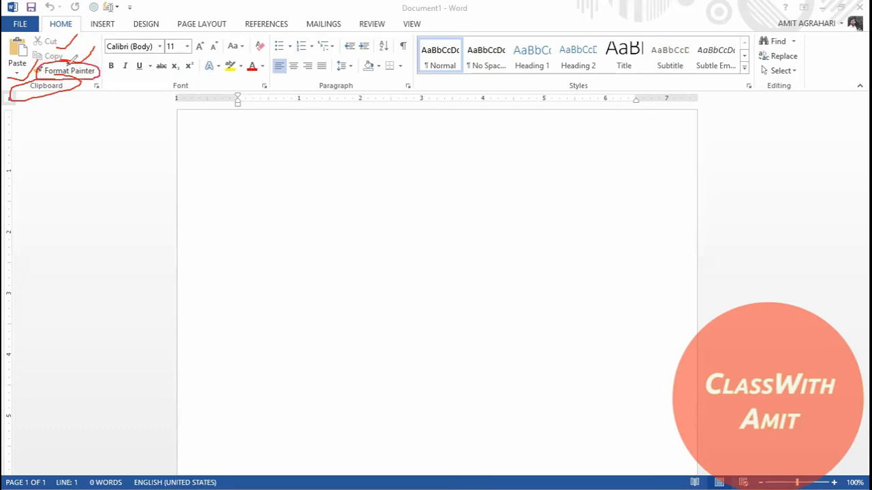
pyautogui.click(854, 419)
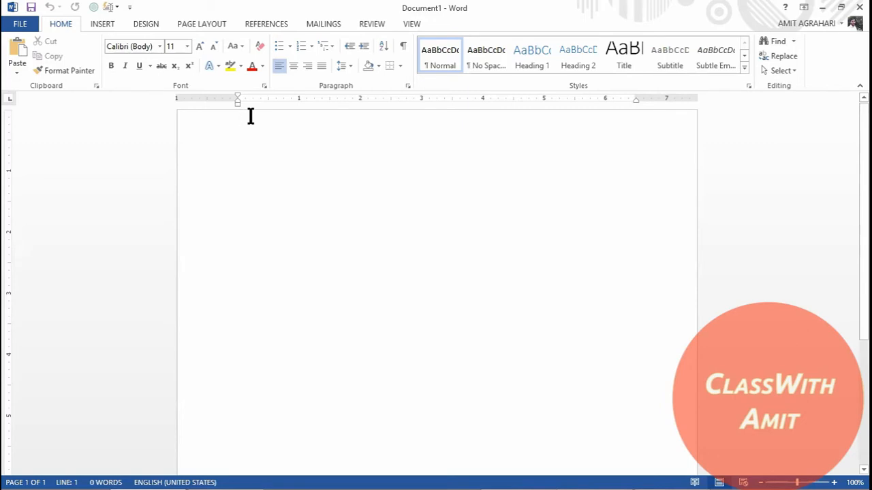
# Step: Increase the font size to 48 at the start of the blank document
pyautogui.write('=')
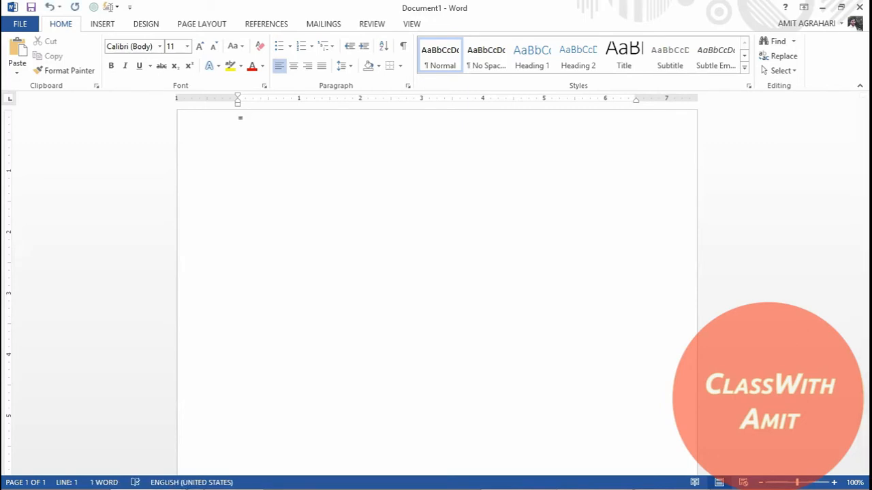
pyautogui.press('BackSpace')
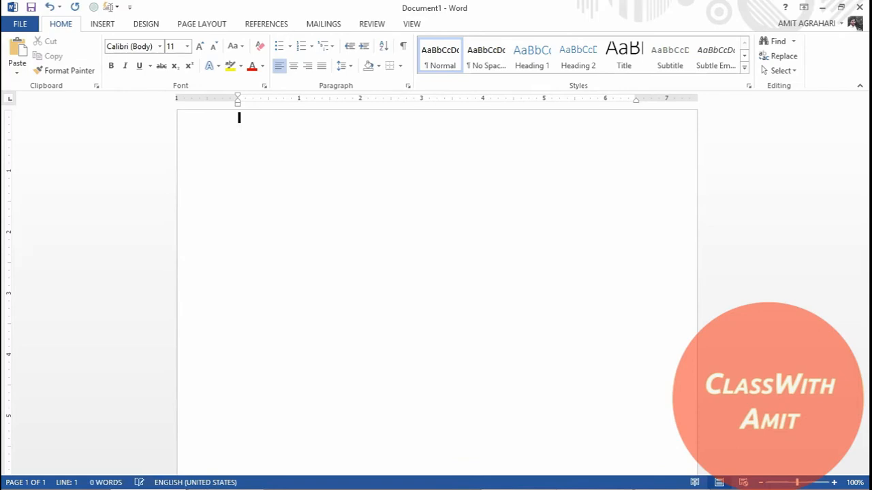
pyautogui.click(199, 48)
pyautogui.doubleClick(199, 47)
pyautogui.doubleClick(200, 47)
pyautogui.doubleClick(200, 48)
pyautogui.doubleClick(200, 48)
pyautogui.doubleClick(199, 48)
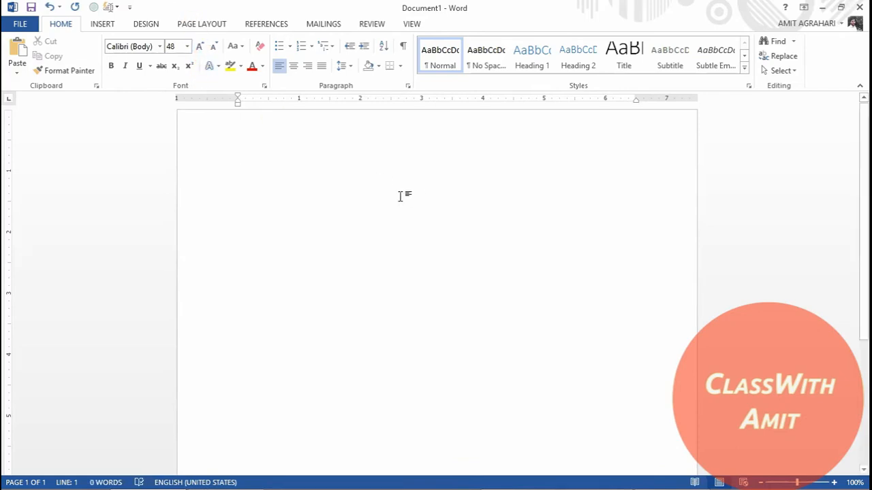
# Step: Generate sample paragraphs in the document with the =rand() function
pyautogui.write('=')
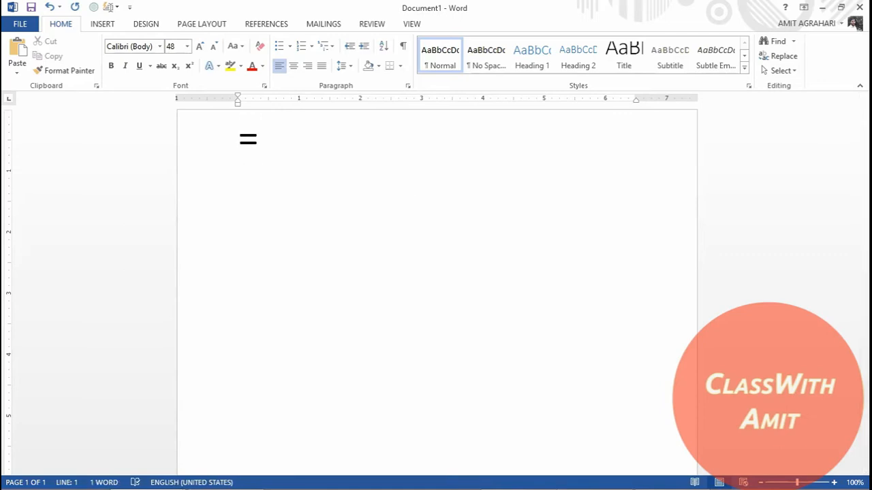
pyautogui.write('rand')
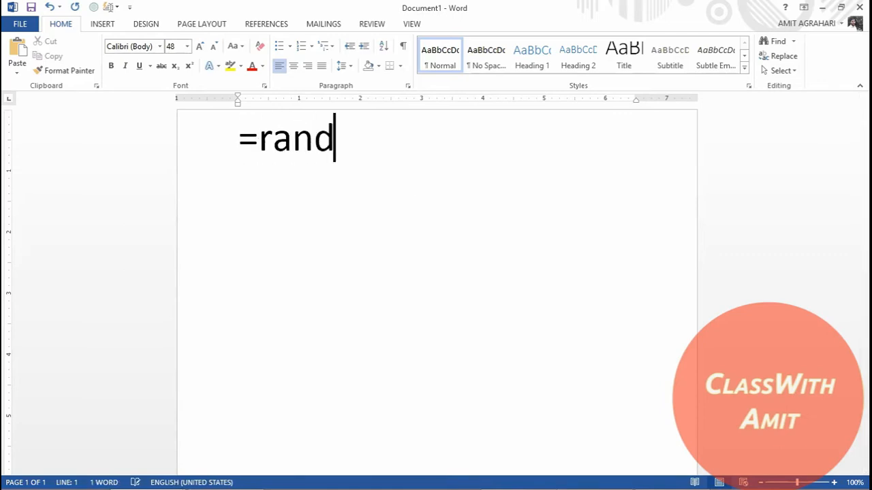
pyautogui.write('(')
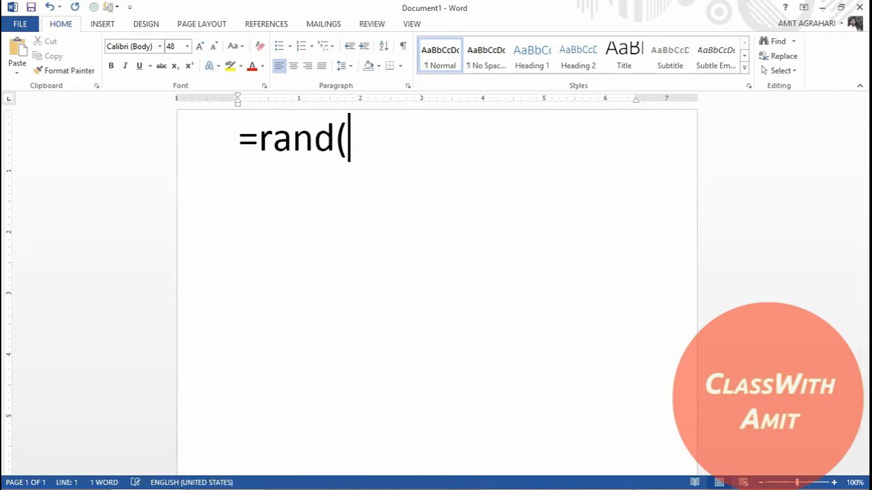
pyautogui.write(')')
pyautogui.press('Return')
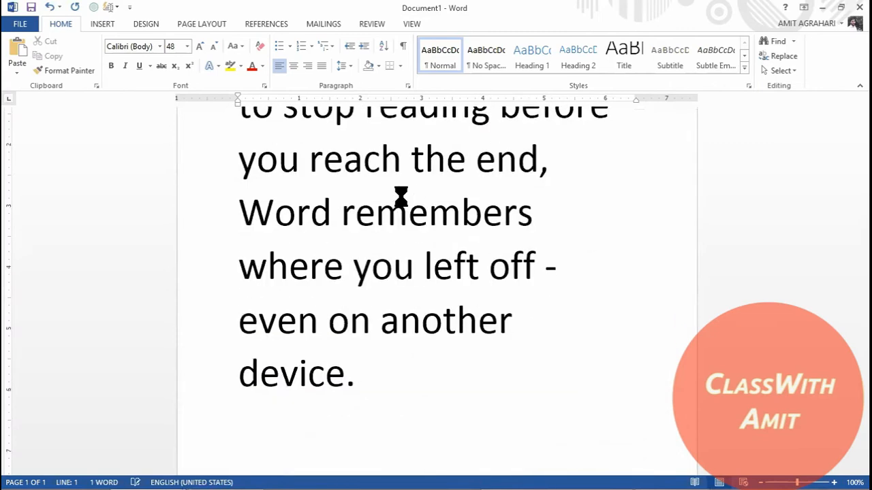
# Step: Reduce the font size of all the sample text to 24
pyautogui.scroll(15, 858, 125)
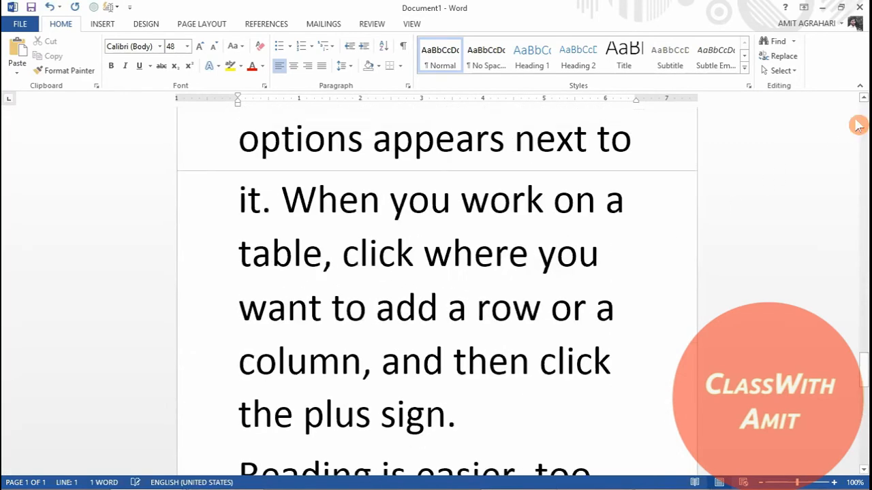
pyautogui.scroll(5, 857, 128)
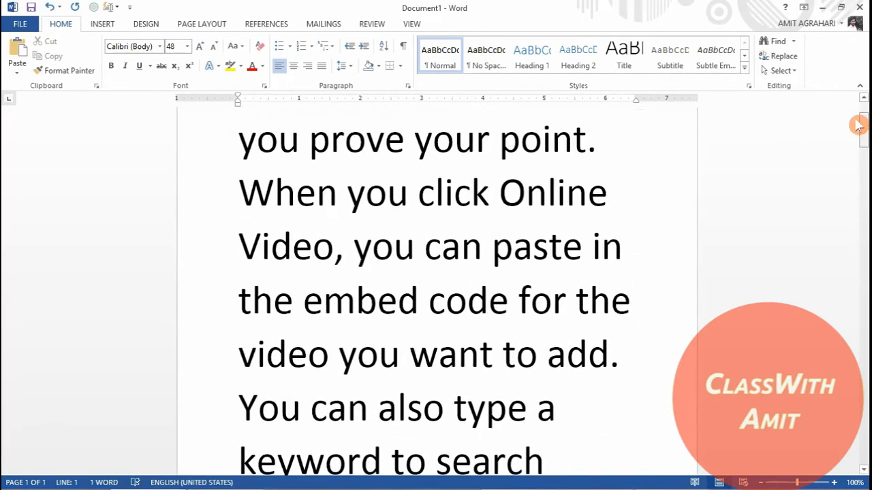
pyautogui.scroll(3, 850, 101)
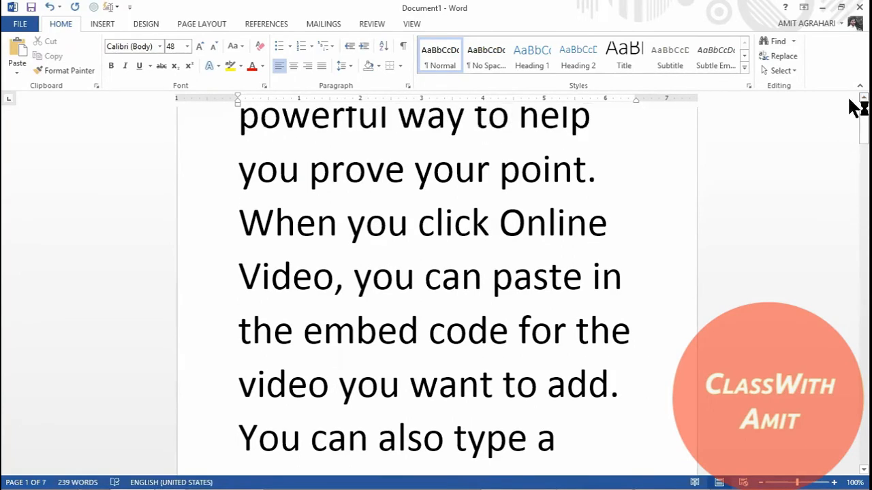
pyautogui.click(860, 100)
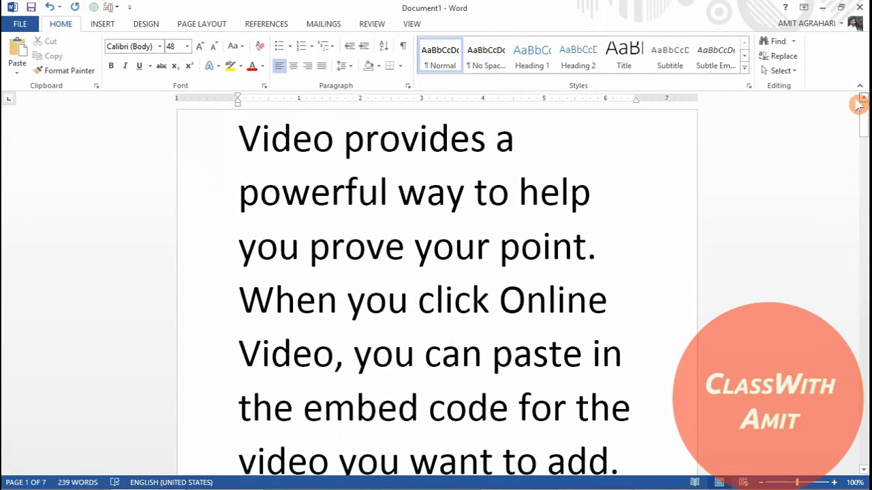
pyautogui.hotkey('ctrl', 'a')
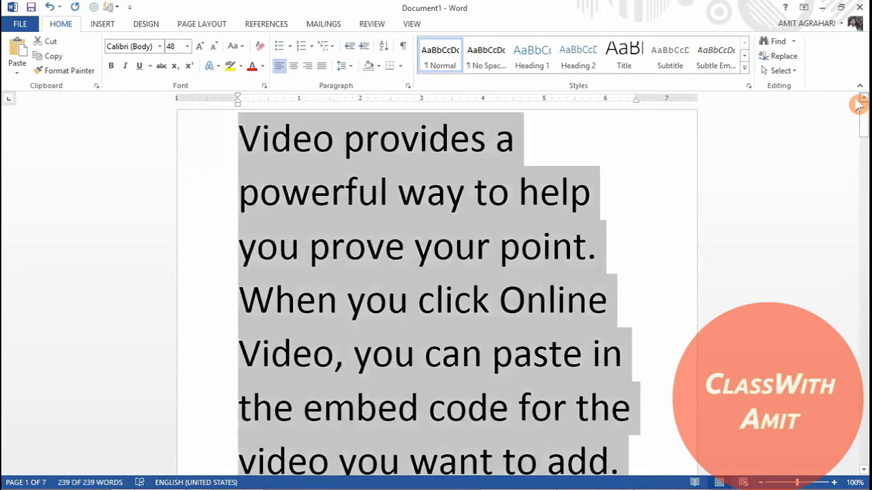
pyautogui.click(217, 46)
pyautogui.click(217, 46)
pyautogui.click(217, 46)
pyautogui.click(216, 46)
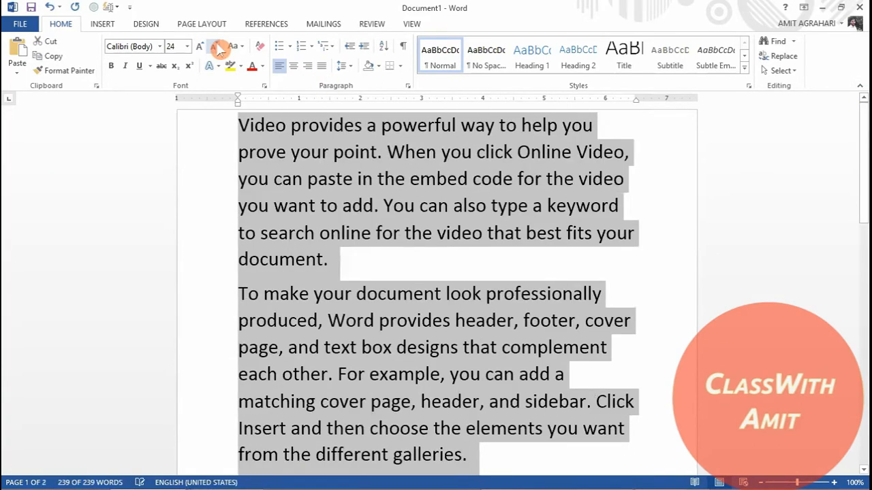
pyautogui.click(362, 261)
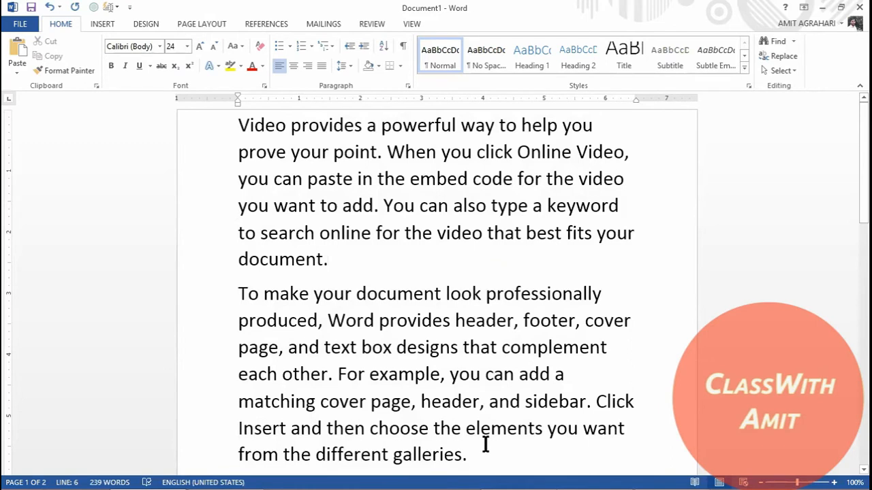
pyautogui.moveTo(858, 139); pyautogui.dragTo(856, 121)
pyautogui.click(383, 206)
pyautogui.click(382, 260)
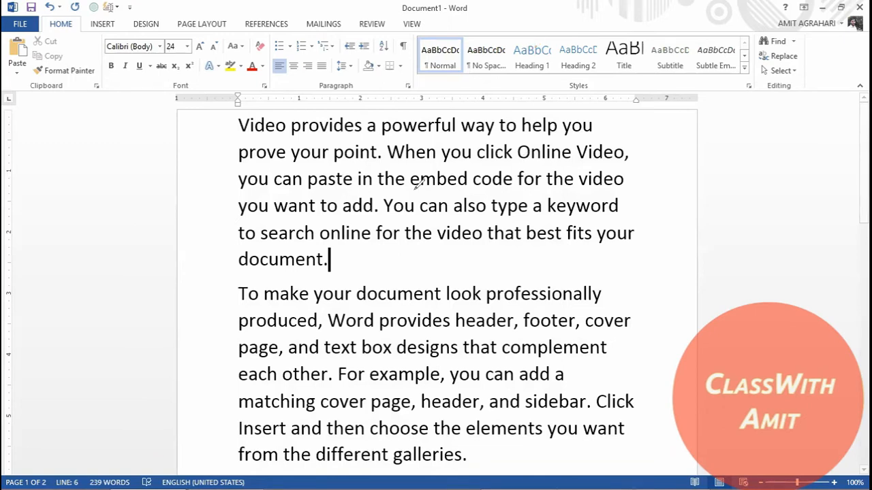
pyautogui.moveTo(384, 216); pyautogui.dragTo(634, 212)
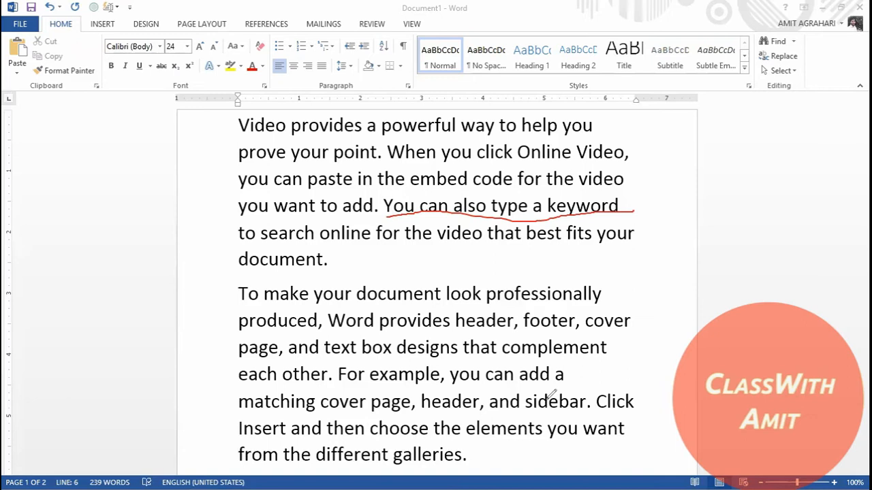
pyautogui.hotkey('ctrl', 'z')
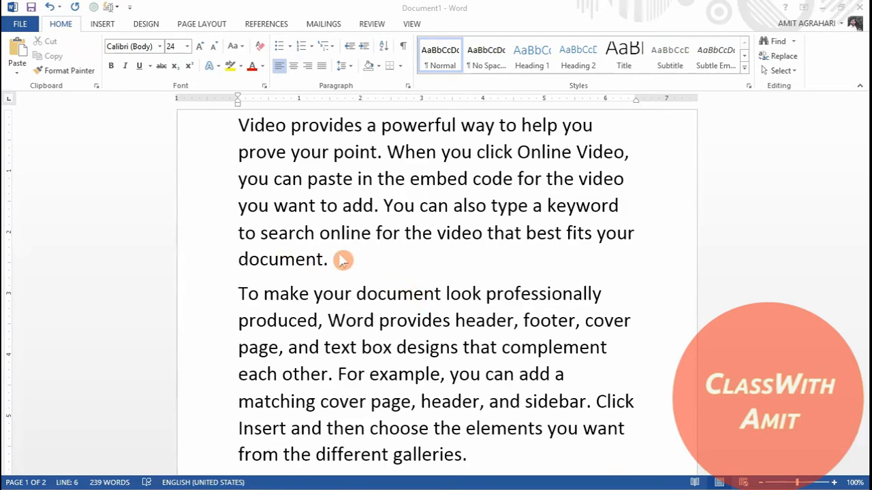
pyautogui.click(382, 205)
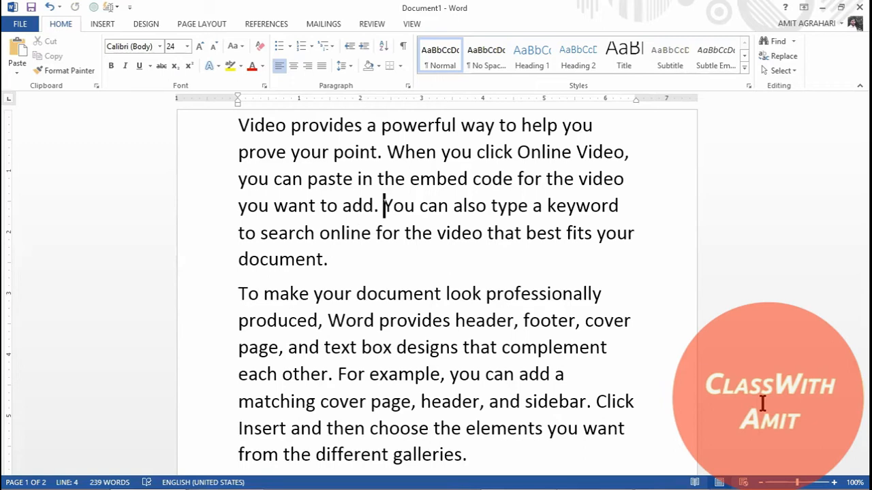
pyautogui.click(329, 263)
pyautogui.press('Down')
pyautogui.press('Down')
pyautogui.click(383, 206)
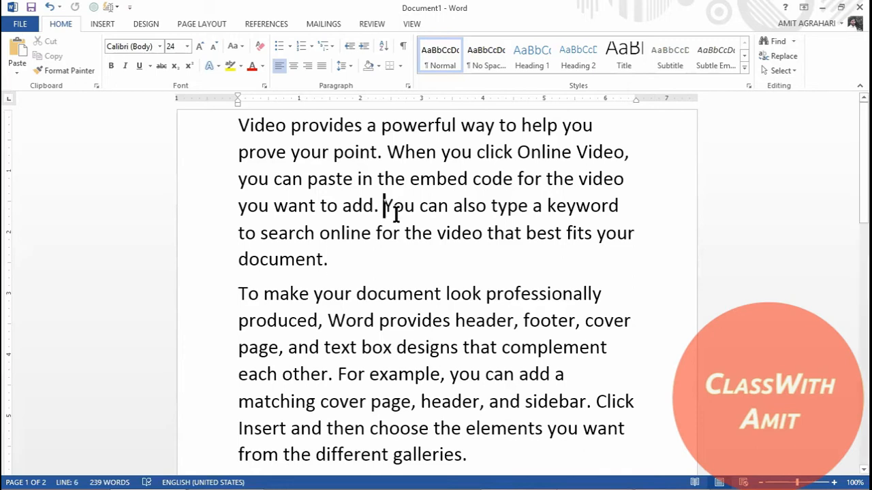
# Step: Copy the first paragraph's last sentence, beginning "You can also type a keyword" and ending "document."
pyautogui.click(335, 264)
pyautogui.moveTo(333, 260); pyautogui.dragTo(387, 213)
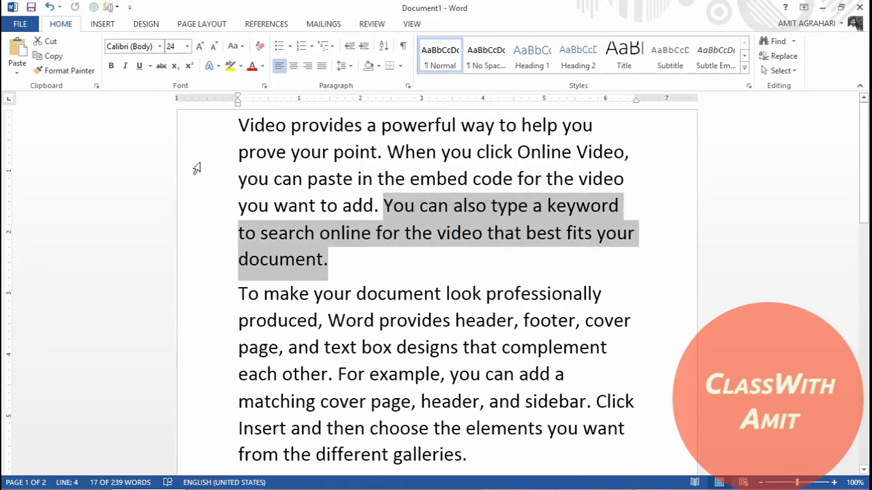
pyautogui.click(60, 56)
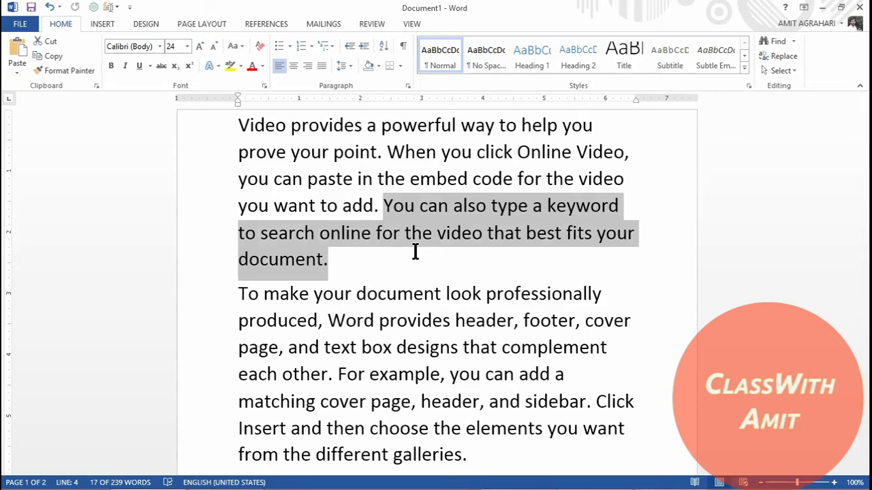
pyautogui.click(377, 265)
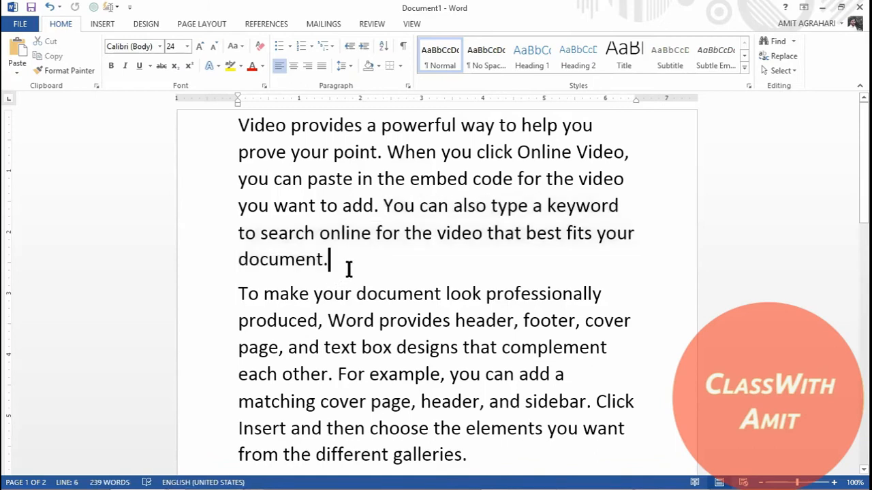
# Step: Try selecting the first paragraph's last sentence from its beginning through the paragraph end, and clear the selection
pyautogui.click(384, 207)
pyautogui.moveTo(384, 207); pyautogui.dragTo(558, 258)
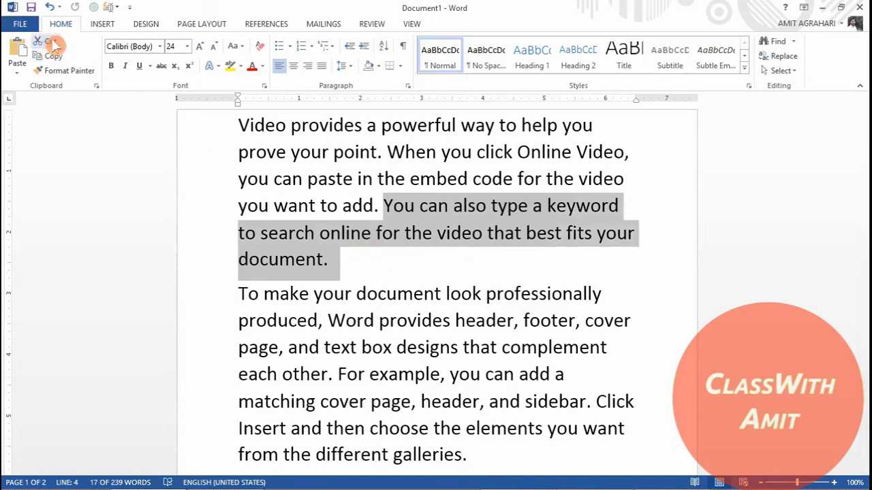
pyautogui.click(358, 265)
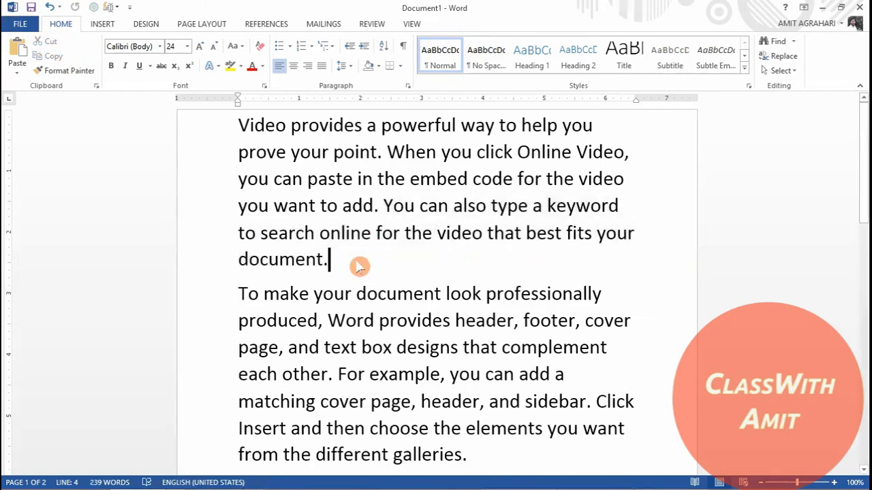
# Step: Cut the first paragraph's last sentence, from "You can also type a keyword" through "document."
pyautogui.click(388, 208)
pyautogui.click(380, 205)
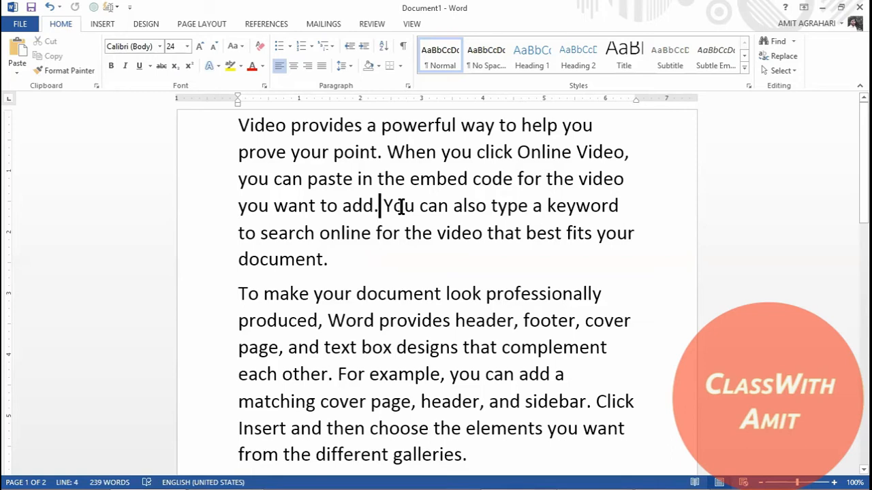
pyautogui.press('Right')
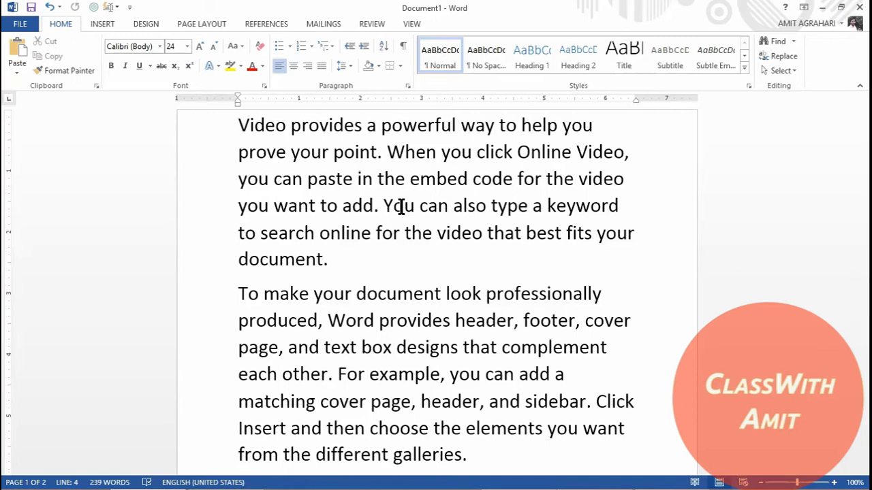
pyautogui.press('shift')
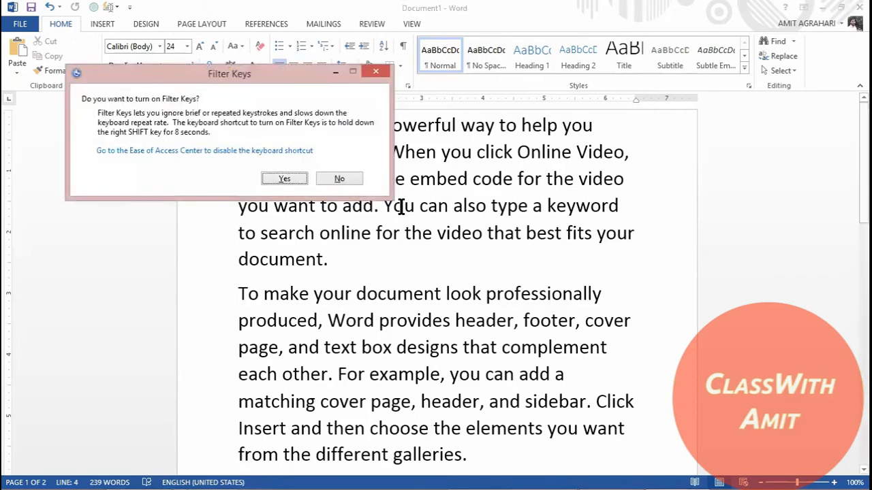
pyautogui.press('Escape')
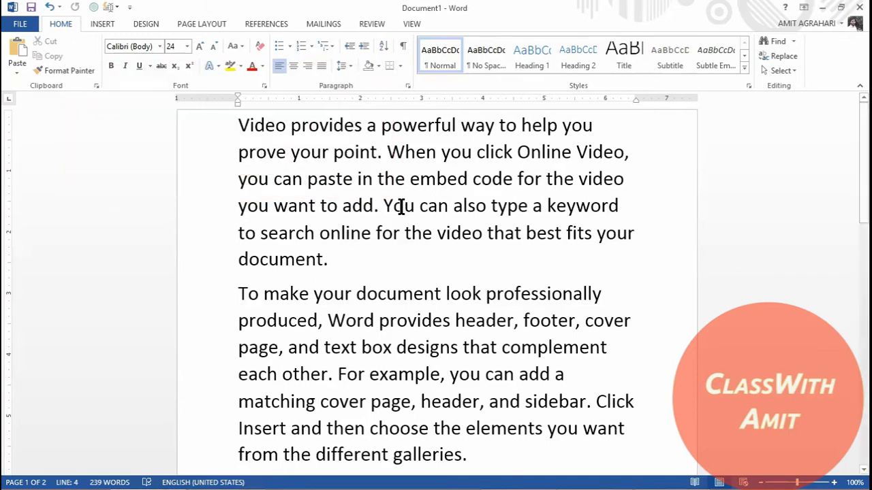
pyautogui.hotkey('shift', 'Right')
pyautogui.hotkey('shift', 'Right')
pyautogui.hotkey('shift', 'Right')
pyautogui.hotkey('shift', 'Right')
pyautogui.hotkey('shift', 'Right')
pyautogui.hotkey('shift', 'Right')
pyautogui.hotkey('shift', 'Right')
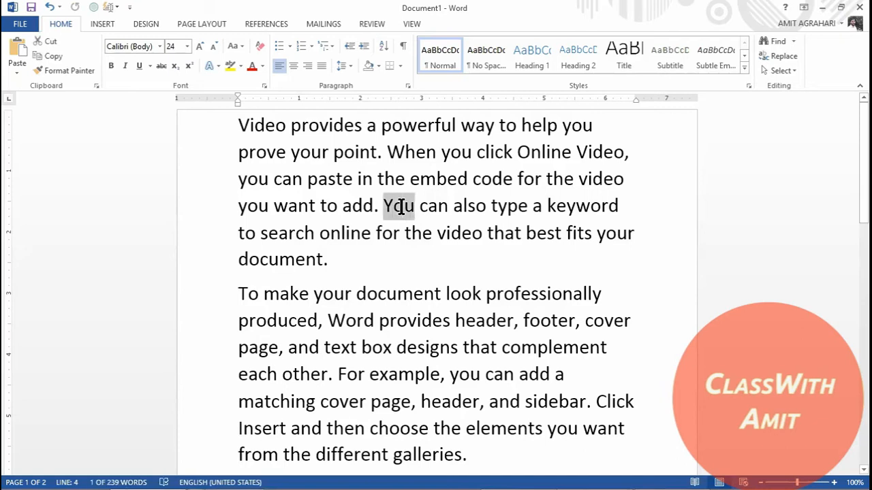
pyautogui.hotkey('shift', 'Right')
pyautogui.hotkey('shift', 'Right')
pyautogui.hotkey('shift', 'Right')
pyautogui.hotkey('shift', 'Right')
pyautogui.hotkey('shift', 'Right')
pyautogui.hotkey('shift', 'Right')
pyautogui.hotkey('shift', 'Right')
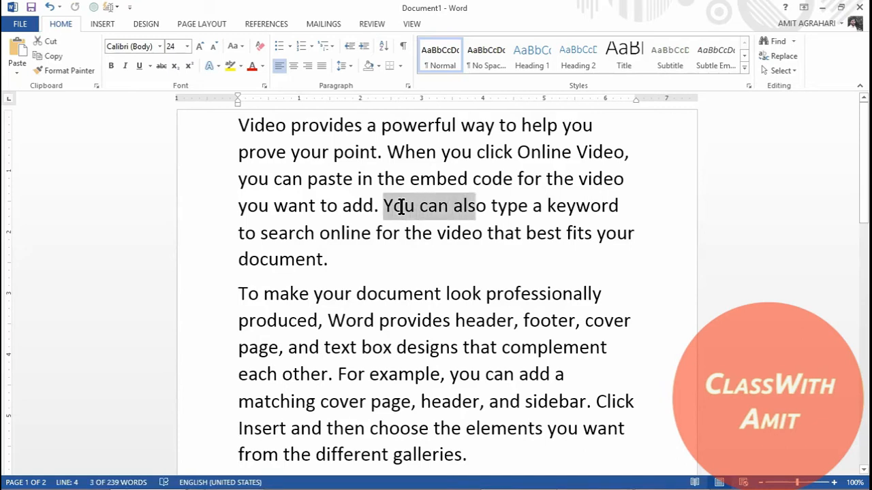
pyautogui.hotkey('shift', 'Right')
pyautogui.hotkey('shift', 'Right')
pyautogui.hotkey('shift', 'Right')
pyautogui.hotkey('shift', 'Right')
pyautogui.hotkey('shift', 'Right')
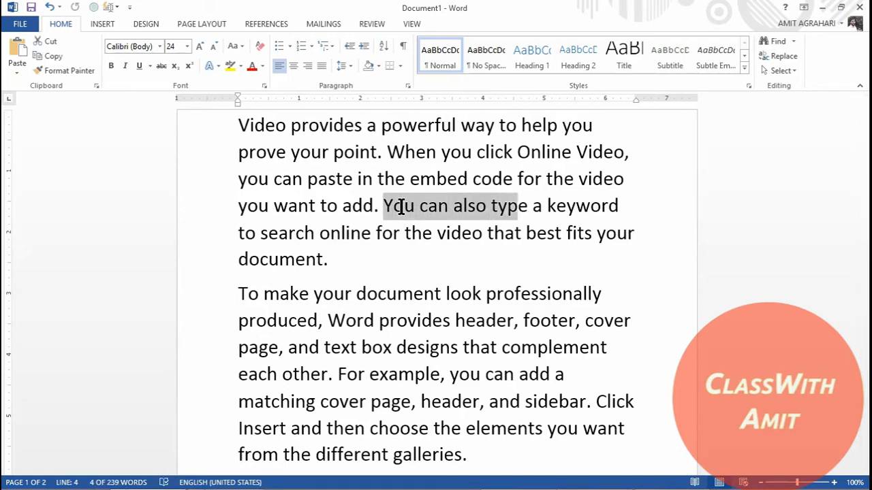
pyautogui.hotkey('shift', 'Right')
pyautogui.hotkey('shift', 'Right')
pyautogui.hotkey('shift', 'Right')
pyautogui.hotkey('shift', 'Right')
pyautogui.hotkey('shift', 'Right')
pyautogui.hotkey('shift', 'Right')
pyautogui.hotkey('shift', 'Right')
pyautogui.hotkey('shift', 'Right')
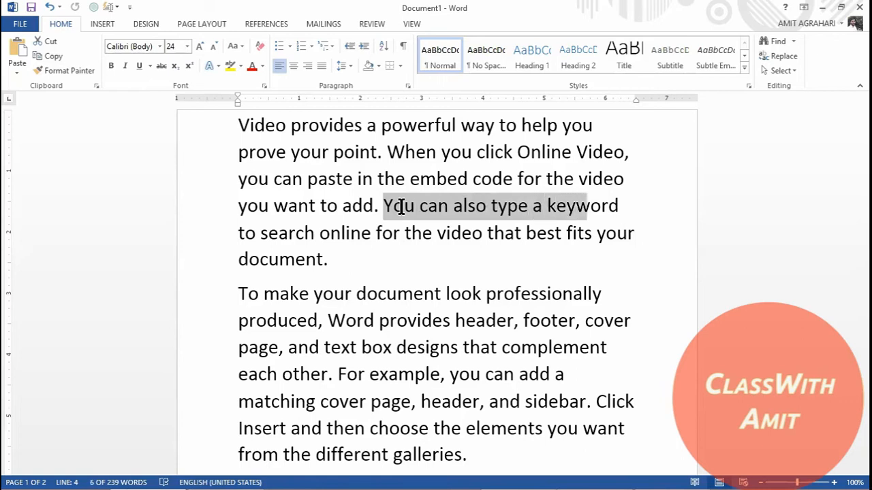
pyautogui.hotkey('shift', 'Right')
pyautogui.hotkey('shift', 'Right')
pyautogui.hotkey('shift', 'Right')
pyautogui.hotkey('shift', 'Right')
pyautogui.hotkey('shift', 'Right')
pyautogui.hotkey('shift', 'Right')
pyautogui.hotkey('shift', 'Right')
pyautogui.hotkey('shift', 'Right')
pyautogui.hotkey('shift', 'Right')
pyautogui.hotkey('shift', 'Right')
pyautogui.hotkey('shift', 'Right')
pyautogui.hotkey('shift', 'Right')
pyautogui.hotkey('shift', 'Right')
pyautogui.hotkey('shift', 'Right')
pyautogui.hotkey('shift', 'Right')
pyautogui.hotkey('shift', 'Right')
pyautogui.hotkey('shift', 'Right')
pyautogui.hotkey('shift', 'Right')
pyautogui.hotkey('shift', 'Right')
pyautogui.hotkey('shift', 'Right')
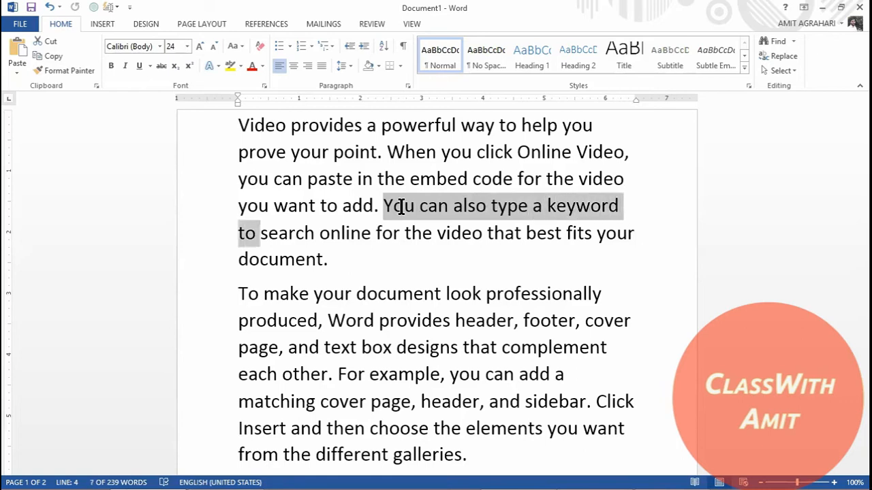
pyautogui.hotkey('shift', 'Right')
pyautogui.hotkey('shift', 'Right')
pyautogui.hotkey('shift', 'Right')
pyautogui.hotkey('shift', 'Right')
pyautogui.hotkey('shift', 'Right')
pyautogui.hotkey('shift', 'Right')
pyautogui.hotkey('shift', 'Right')
pyautogui.hotkey('shift', 'Right')
pyautogui.hotkey('shift', 'Right')
pyautogui.hotkey('shift', 'Right')
pyautogui.hotkey('shift', 'Right')
pyautogui.hotkey('shift', 'Right')
pyautogui.hotkey('shift', 'Right')
pyautogui.hotkey('shift', 'Right')
pyautogui.hotkey('shift', 'Right')
pyautogui.hotkey('shift', 'Right')
pyautogui.hotkey('shift', 'Right')
pyautogui.hotkey('shift', 'Right')
pyautogui.hotkey('shift', 'Right')
pyautogui.hotkey('shift', 'Right')
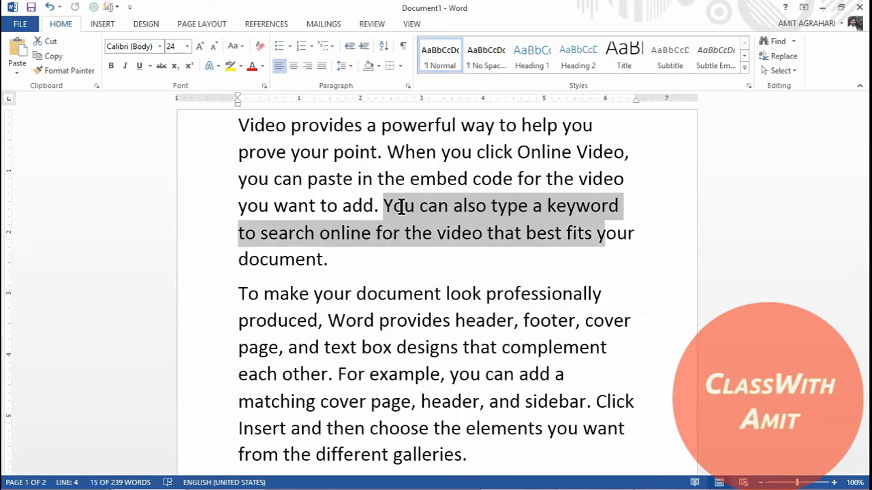
pyautogui.hotkey('shift', 'Right')
pyautogui.hotkey('shift', 'Right')
pyautogui.hotkey('shift', 'Right')
pyautogui.hotkey('shift', 'Right')
pyautogui.hotkey('shift', 'Right')
pyautogui.hotkey('shift', 'Right')
pyautogui.hotkey('shift', 'Right')
pyautogui.hotkey('shift', 'Right')
pyautogui.hotkey('shift', 'Right')
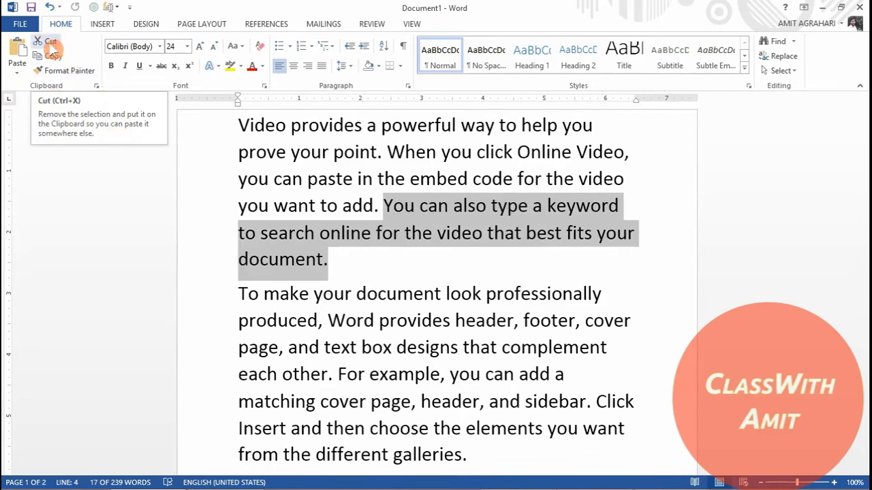
pyautogui.click(47, 56)
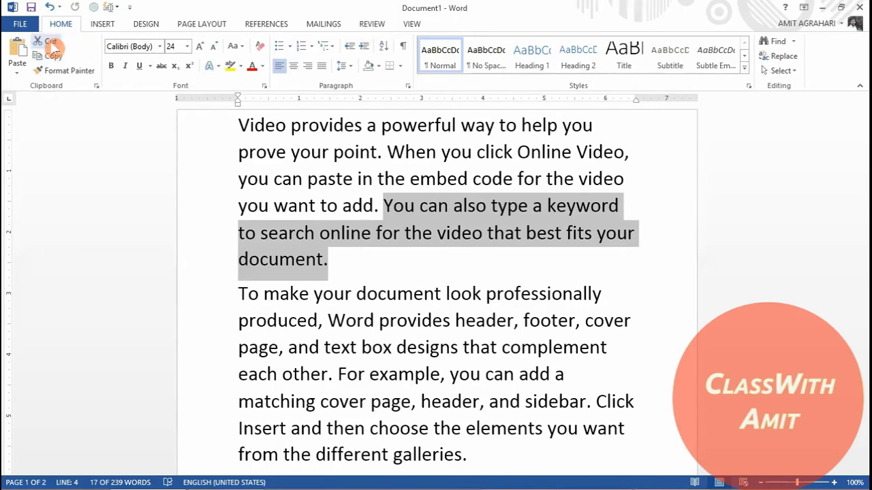
pyautogui.click(52, 44)
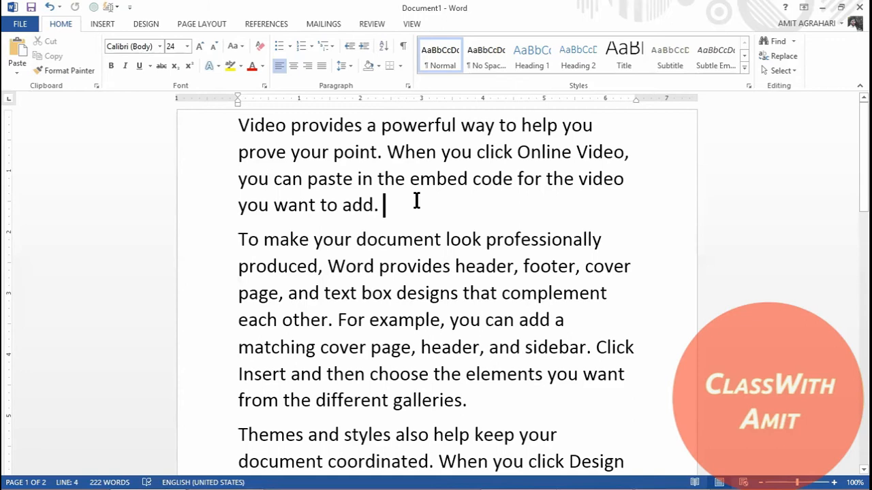
# Step: Paste the cut sentence at the end of the fourth paragraph, after "the plus sign."
pyautogui.press('Down')
pyautogui.press('Down')
pyautogui.press('Down')
pyautogui.press('Down')
pyautogui.press('Down')
pyautogui.press('Down')
pyautogui.press('Down')
pyautogui.press('Down')
pyautogui.press('Down')
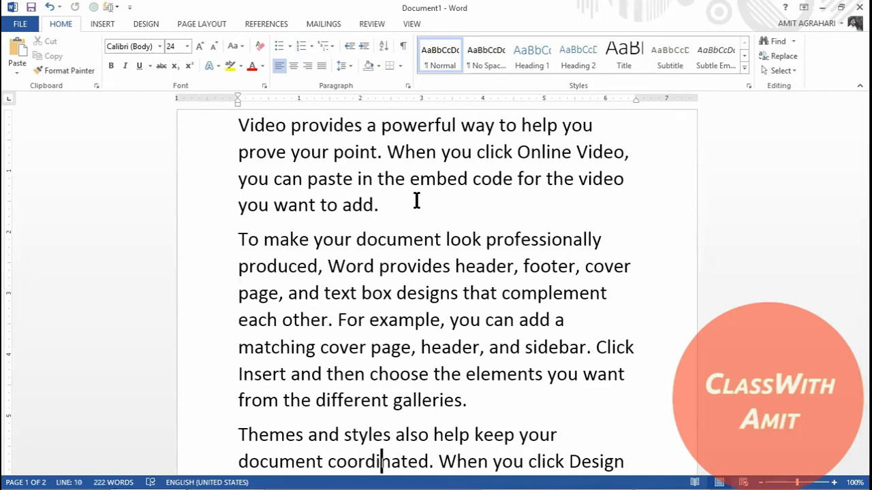
pyautogui.press('Down')
pyautogui.press('Down')
pyautogui.press('Down')
pyautogui.press('Down')
pyautogui.press('Down')
pyautogui.press('Down')
pyautogui.press('Down')
pyautogui.press('Down')
pyautogui.press('Down')
pyautogui.press('Down')
pyautogui.press('Down')
pyautogui.press('Down')
pyautogui.press('Down')
pyautogui.press('Down')
pyautogui.press('Down')
pyautogui.press('Down')
pyautogui.press('Down')
pyautogui.press('Up')
pyautogui.press('Up')
pyautogui.press('Up')
pyautogui.press('Up')
pyautogui.press('Up')
pyautogui.press('Up')
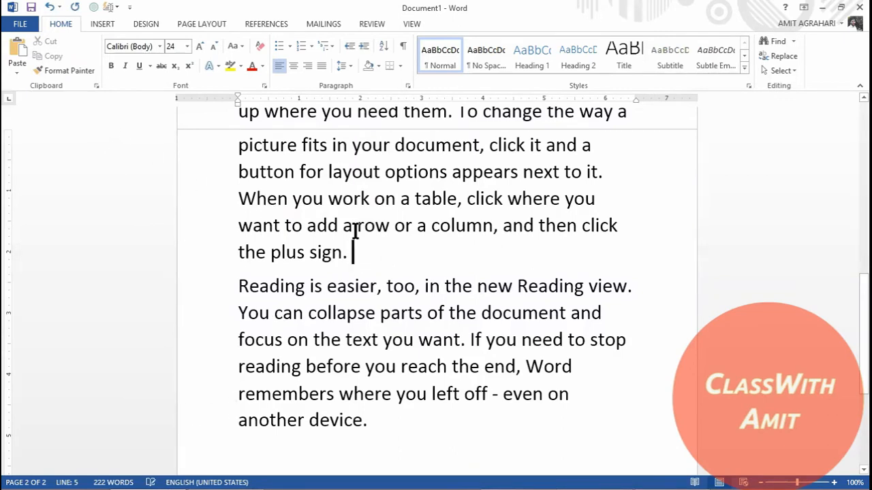
pyautogui.click(17, 60)
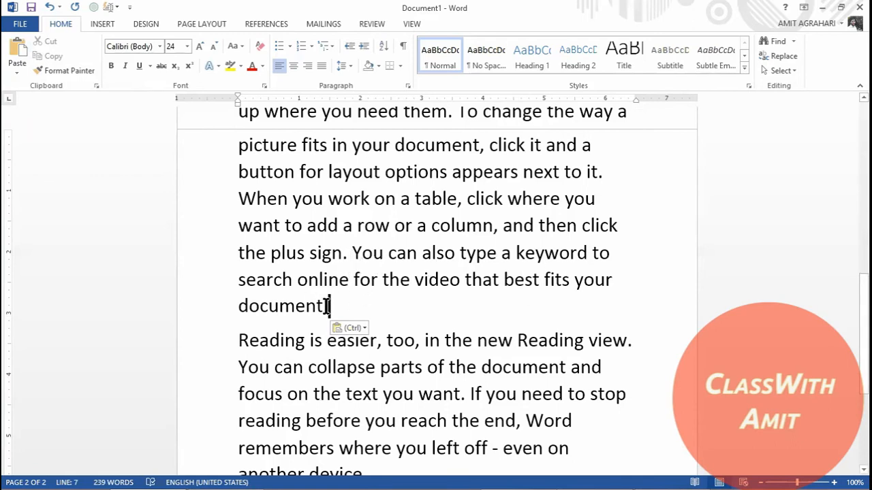
# Step: Examine the end of the first paragraph where the sentence was cut, and the end of the fourth paragraph where it was pasted
pyautogui.press('Up')
pyautogui.press('Up')
pyautogui.press('Up')
pyautogui.press('Up')
pyautogui.press('Up')
pyautogui.press('Up')
pyautogui.press('Up')
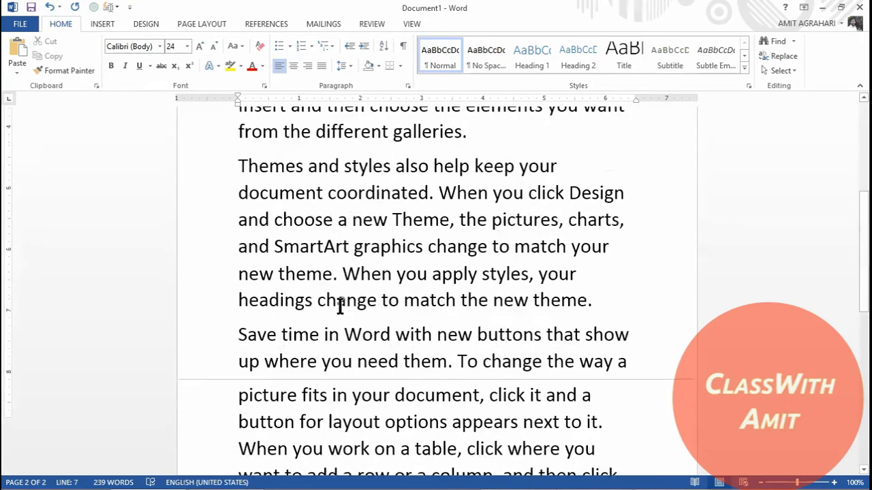
pyautogui.press('Up')
pyautogui.press('Up')
pyautogui.press('Up')
pyautogui.press('Up')
pyautogui.press('Up')
pyautogui.press('Up')
pyautogui.press('Up')
pyautogui.press('Up')
pyautogui.press('Up')
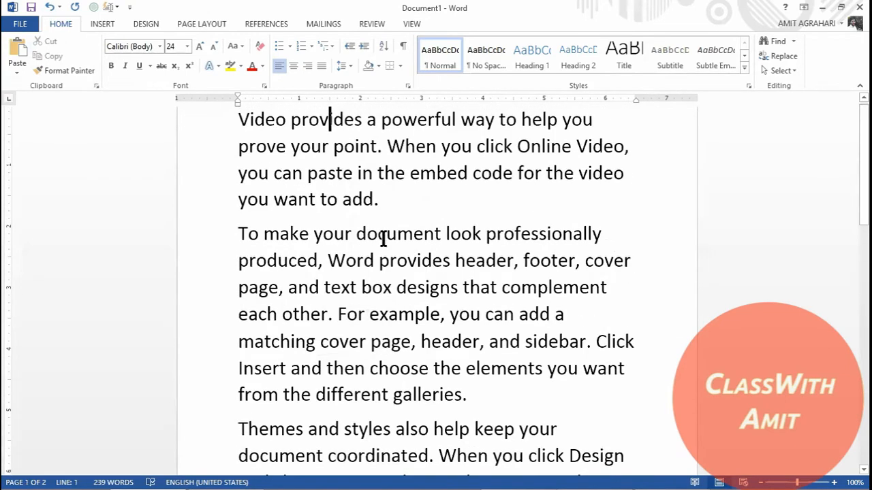
pyautogui.press('Down')
pyautogui.press('Down')
pyautogui.press('Down')
pyautogui.press('Down')
pyautogui.press('Down')
pyautogui.press('Down')
pyautogui.press('Down')
pyautogui.press('Down')
pyautogui.press('Down')
pyautogui.press('Down')
pyautogui.press('Down')
pyautogui.press('Down')
pyautogui.press('Down')
pyautogui.press('Down')
pyautogui.press('Down')
pyautogui.press('Down')
pyautogui.press('Down')
pyautogui.press('Down')
pyautogui.press('Down')
pyautogui.press('Down')
pyautogui.press('Down')
pyautogui.press('Down')
pyautogui.press('Down')
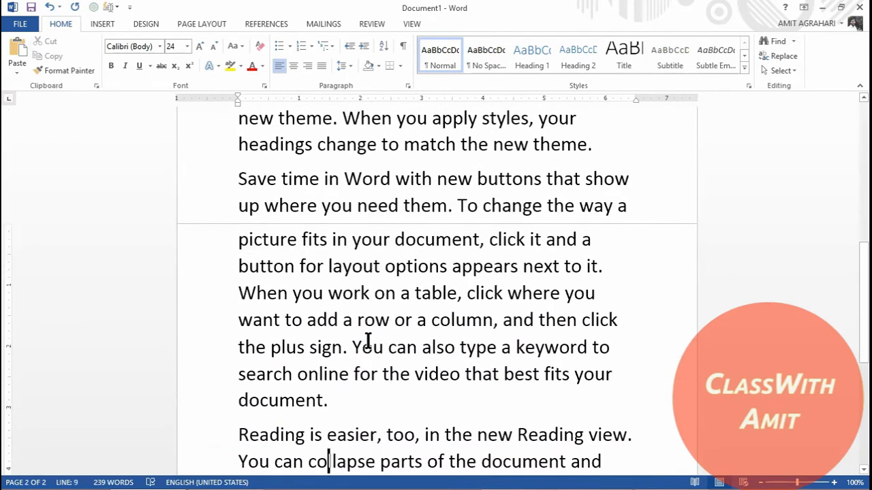
# Step: Copy the sentence "You can also type a keyword" through "document." at the fourth paragraph's end and paste it over itself
pyautogui.moveTo(351, 348); pyautogui.dragTo(394, 401)
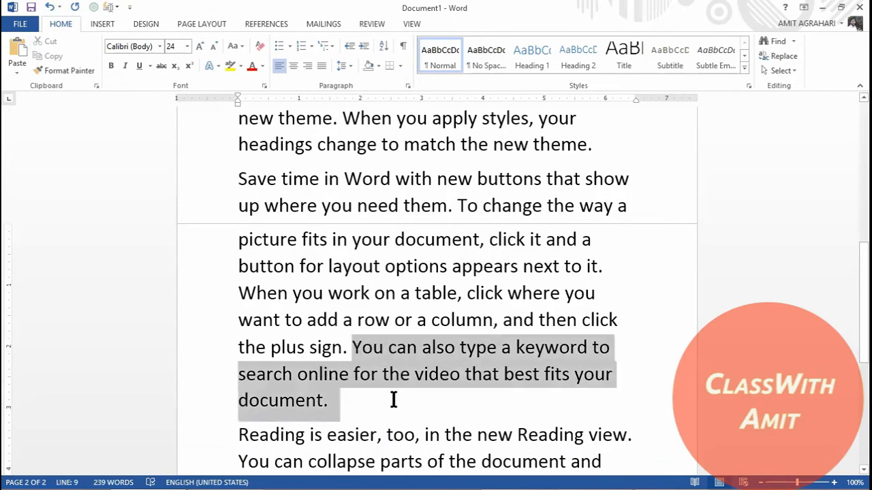
pyautogui.hotkey('ctrl', 'c')
pyautogui.hotkey('ctrl', 'v')
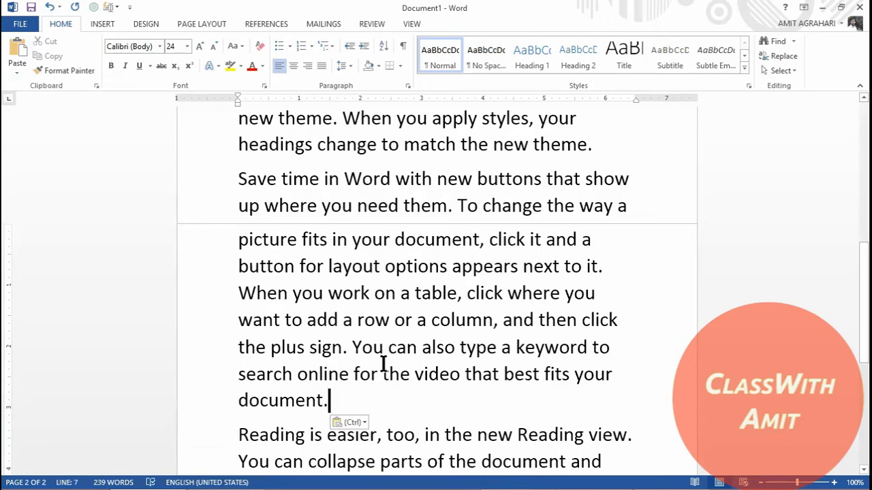
# Step: Copy the word "Video" from the start of the first paragraph and paste it at that paragraph's end
pyautogui.press('Up')
pyautogui.press('Up')
pyautogui.press('Up')
pyautogui.press('Up')
pyautogui.press('Up')
pyautogui.press('Up')
pyautogui.press('Up')
pyautogui.press('Up')
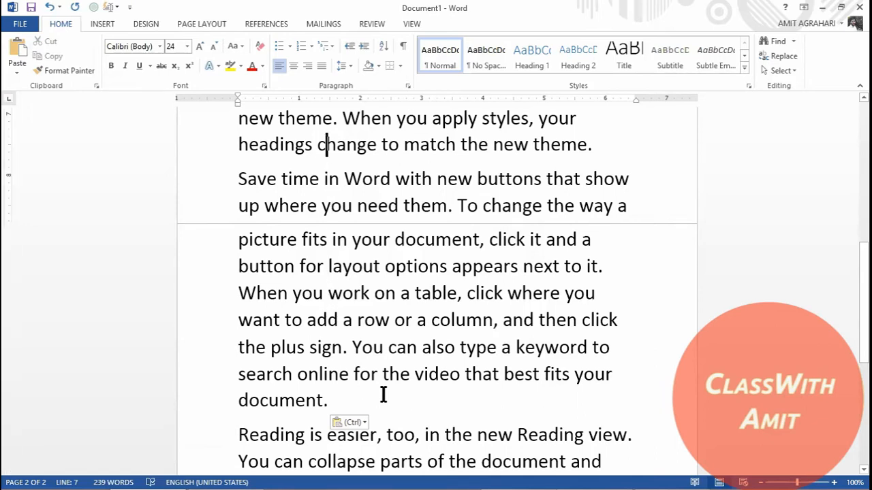
pyautogui.press('Up')
pyautogui.press('Up')
pyautogui.press('Up')
pyautogui.press('Up')
pyautogui.press('Up')
pyautogui.press('Up')
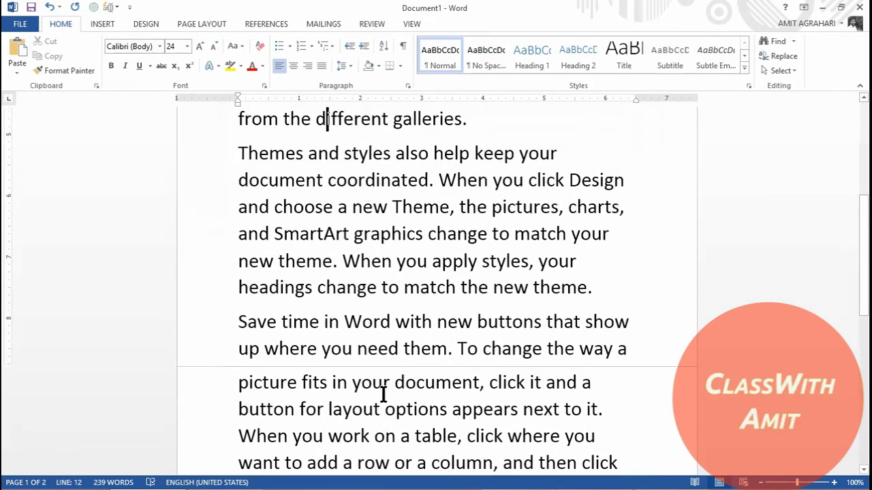
pyautogui.press('Up')
pyautogui.press('Up')
pyautogui.press('Up')
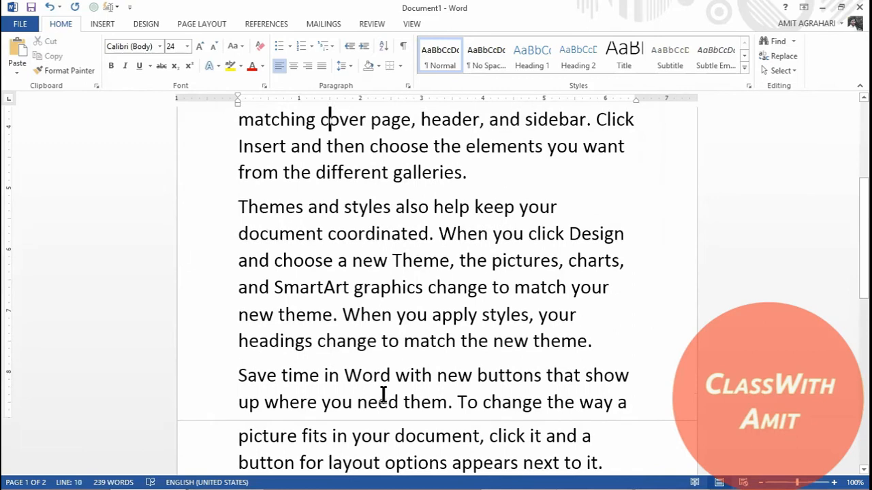
pyautogui.press('Up')
pyautogui.press('Up')
pyautogui.press('Up')
pyautogui.press('Up')
pyautogui.press('Up')
pyautogui.press('Up')
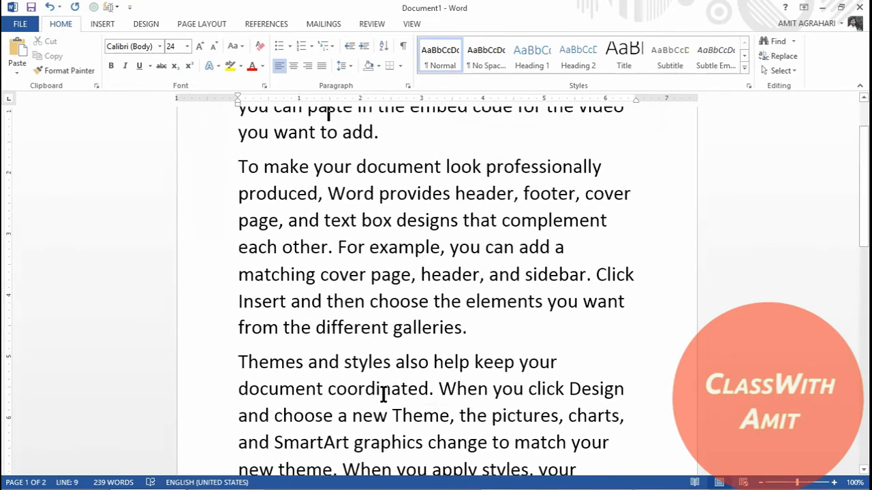
pyautogui.press('Up')
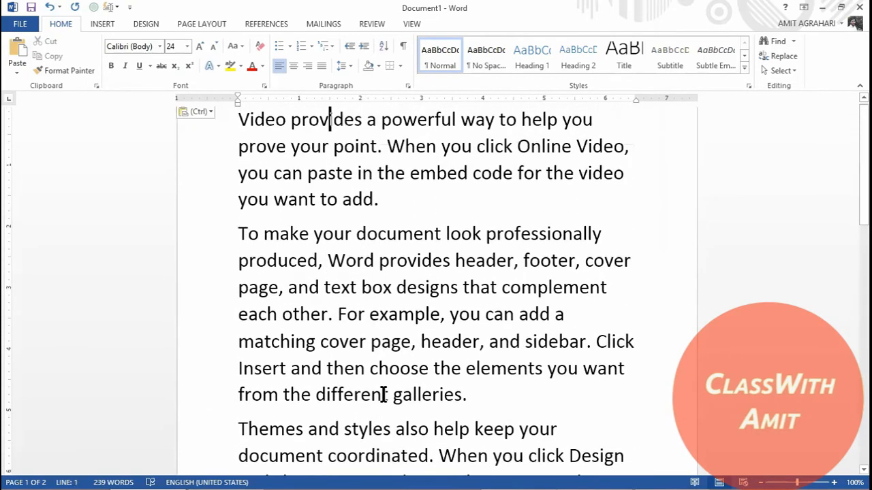
pyautogui.click(235, 124)
pyautogui.moveTo(235, 123); pyautogui.dragTo(286, 131)
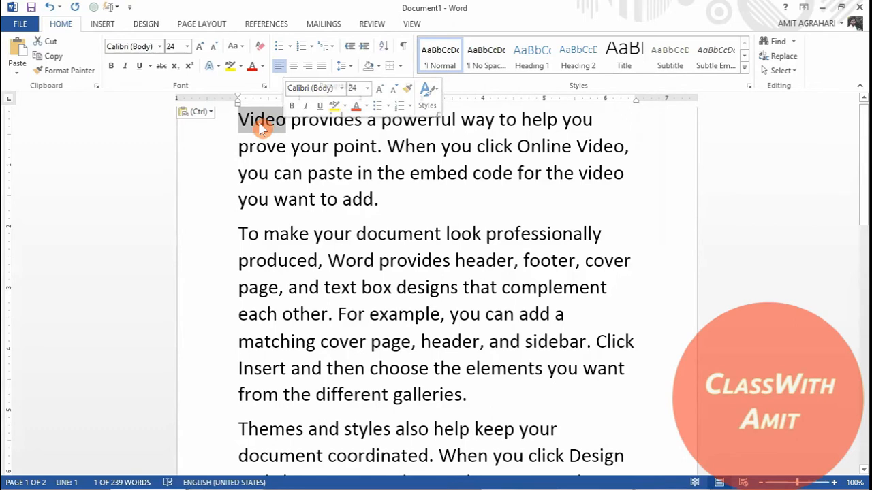
pyautogui.click(58, 59)
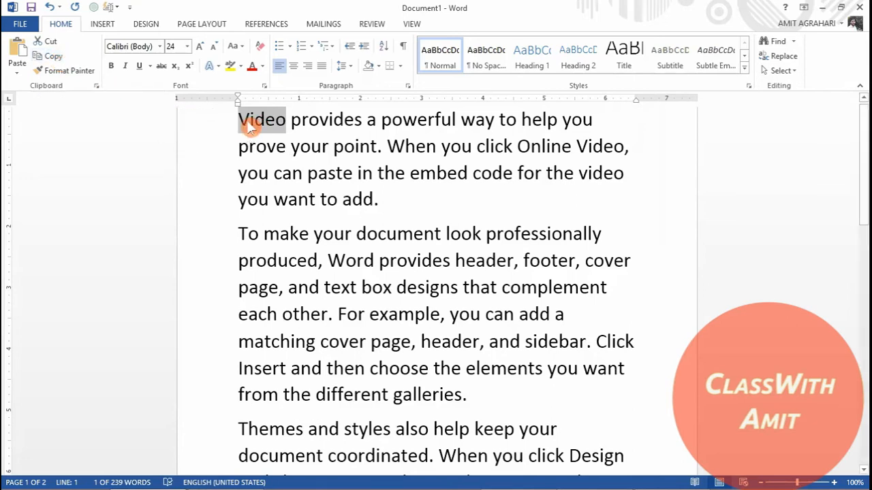
pyautogui.click(388, 199)
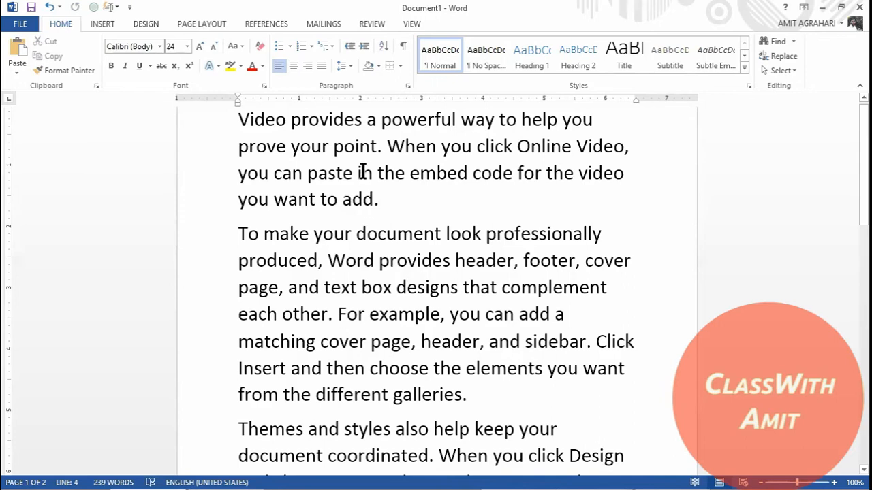
pyautogui.click(18, 50)
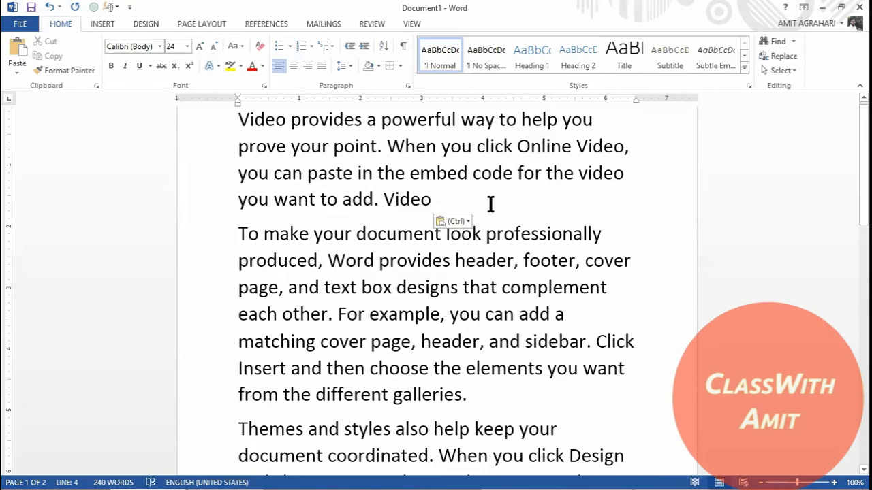
# Step: Cut the word "professionally" from the second paragraph and paste it at the end of the first paragraph
pyautogui.moveTo(603, 235); pyautogui.dragTo(486, 238)
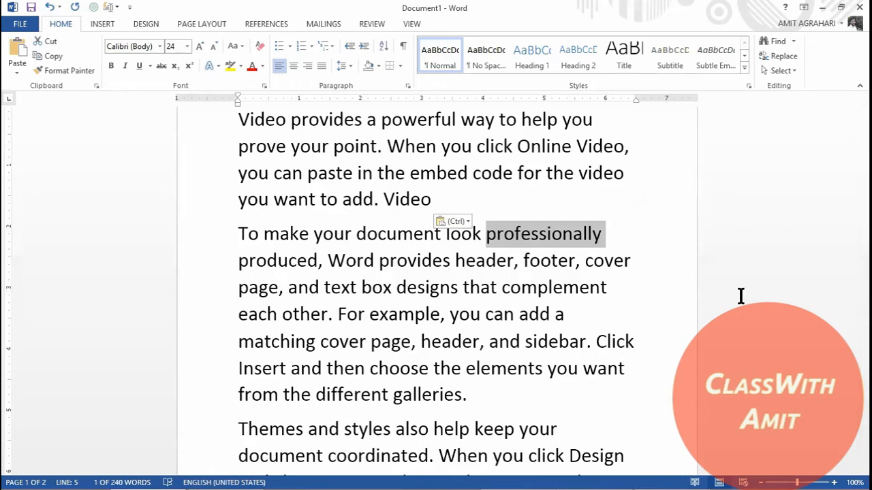
pyautogui.press('Delete')
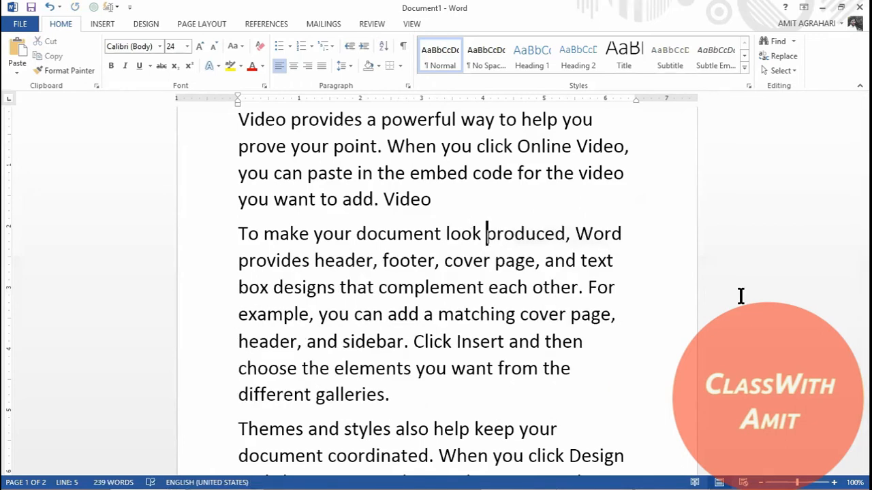
pyautogui.press('Up')
pyautogui.hotkey('ctrl', 'v')
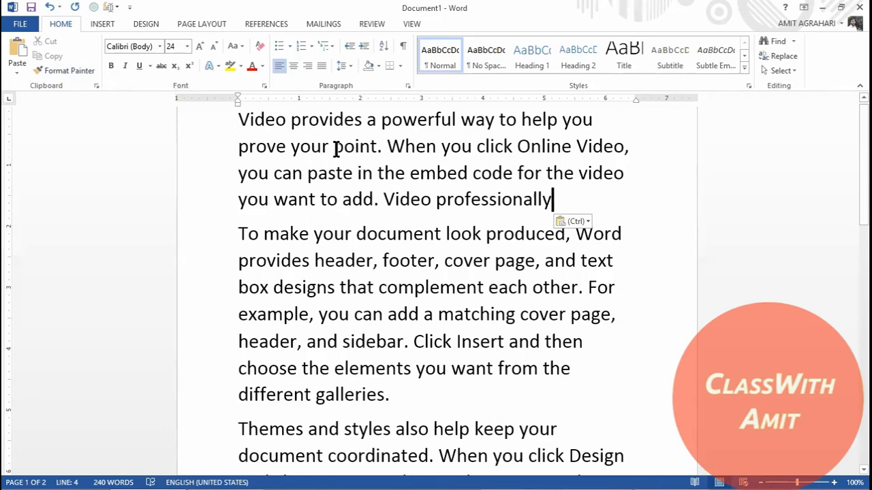
# Step: Set the font of the word "point" in the first paragraph to Brush Script MT
pyautogui.moveTo(334, 146); pyautogui.dragTo(377, 147)
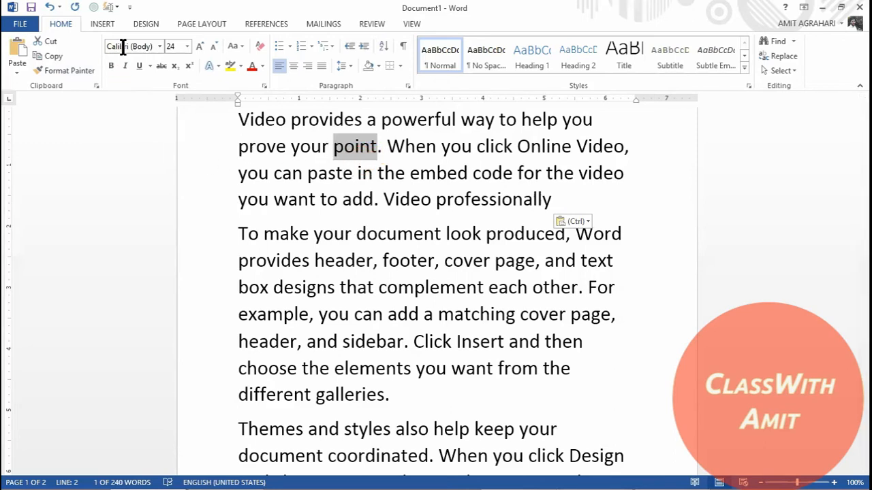
pyautogui.click(159, 46)
pyautogui.click(159, 47)
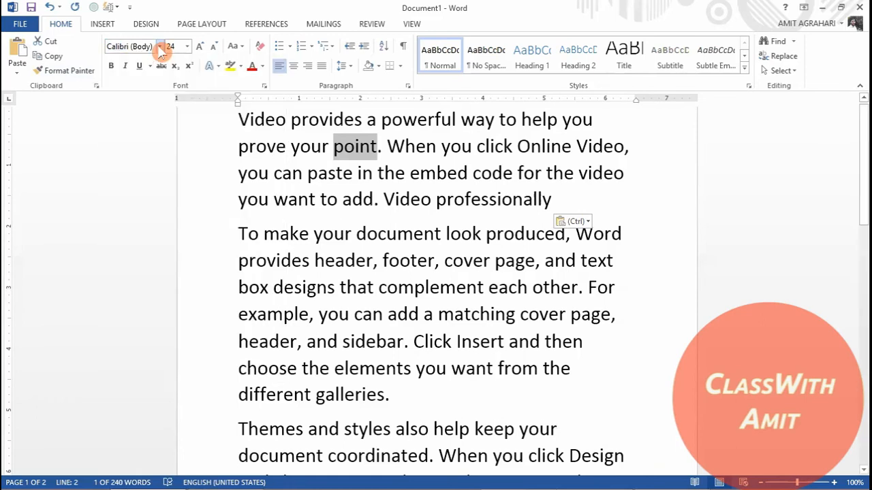
pyautogui.click(159, 46)
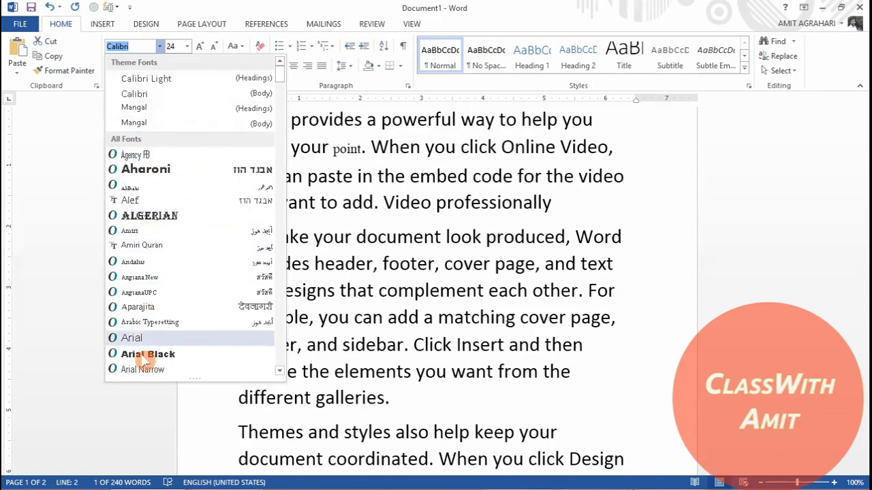
pyautogui.click(279, 360)
pyautogui.click(278, 360)
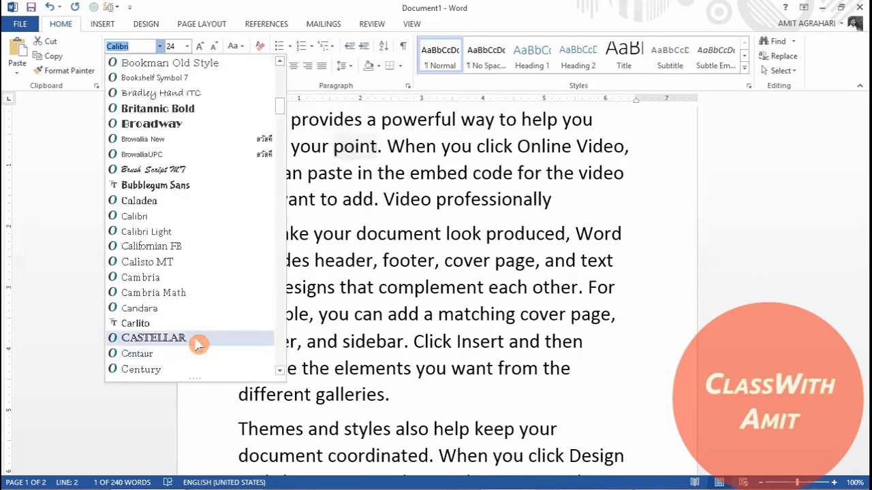
pyautogui.click(154, 169)
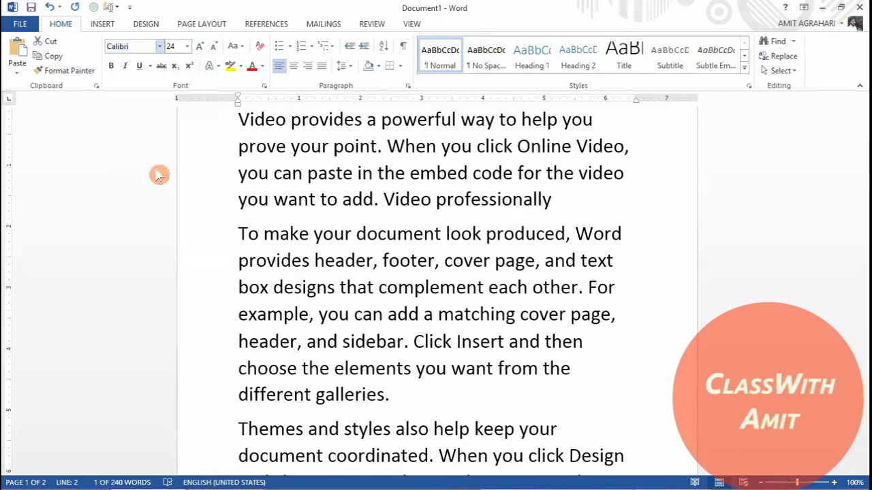
pyautogui.click(376, 153)
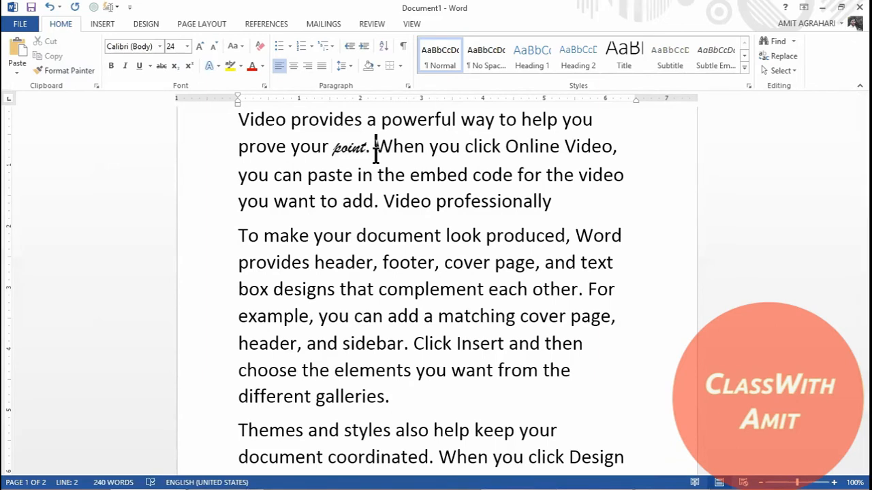
# Step: View the list of available fonts for the word "point." in the first paragraph
pyautogui.moveTo(334, 147); pyautogui.dragTo(370, 149)
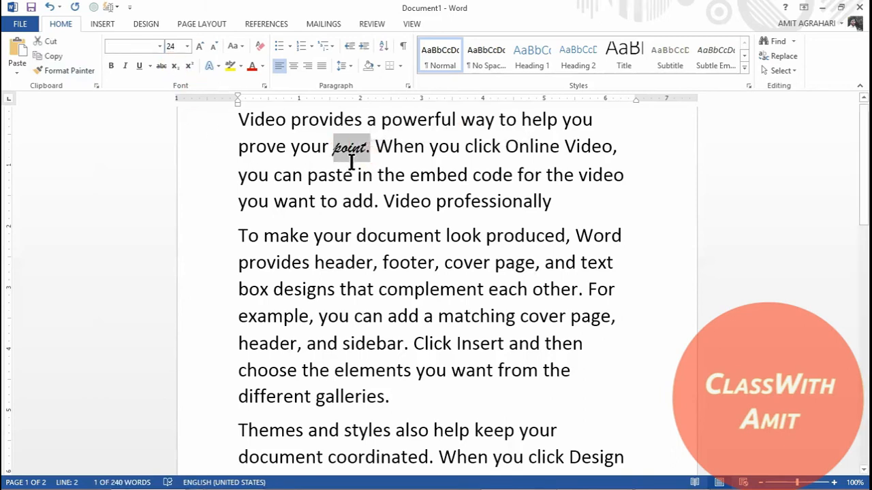
pyautogui.click(159, 46)
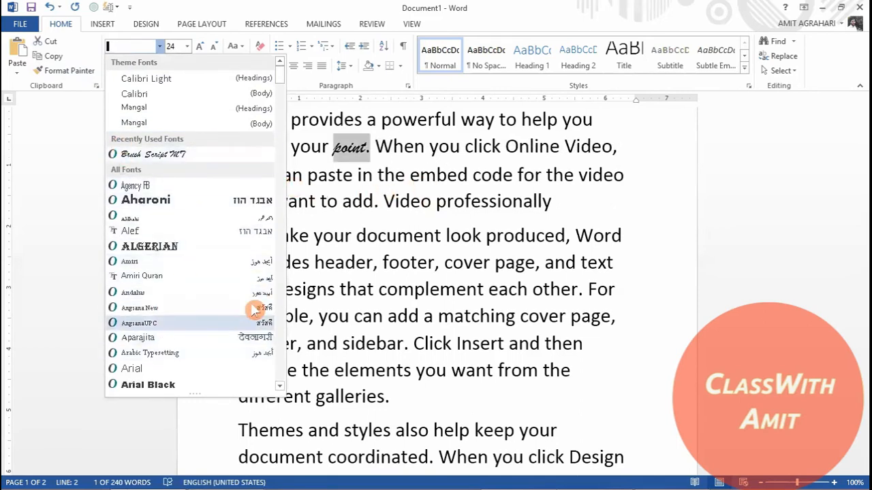
pyautogui.click(367, 153)
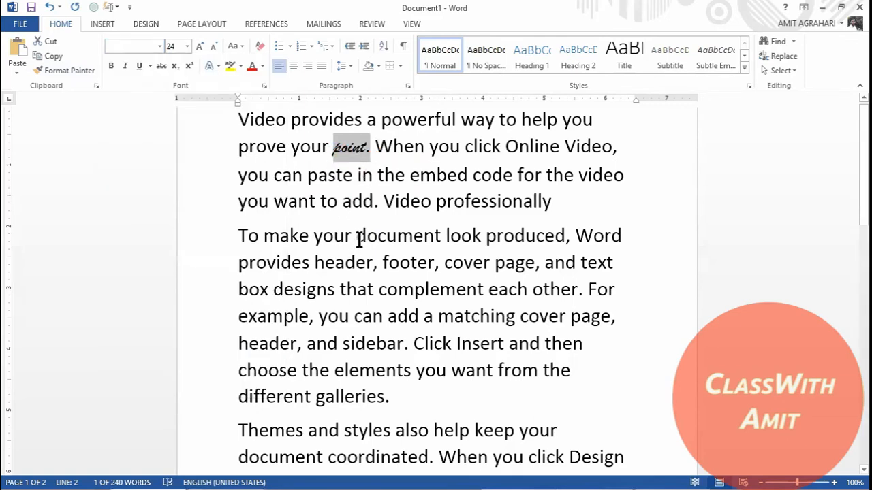
# Step: Set the font size of the word "document" in the second paragraph to 36
pyautogui.moveTo(358, 236); pyautogui.dragTo(439, 236)
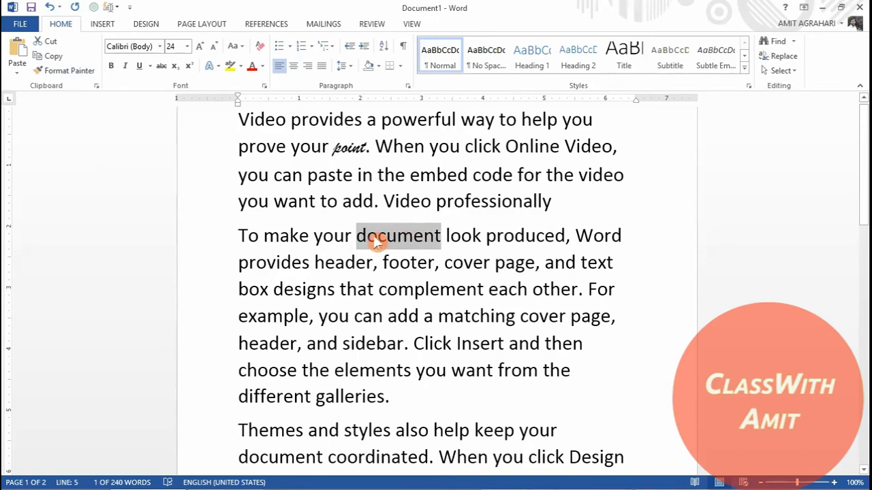
pyautogui.click(187, 48)
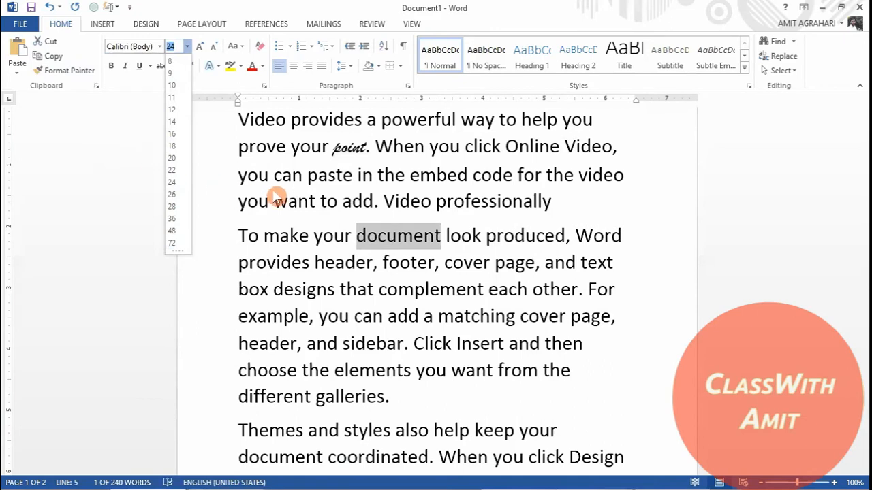
pyautogui.click(175, 221)
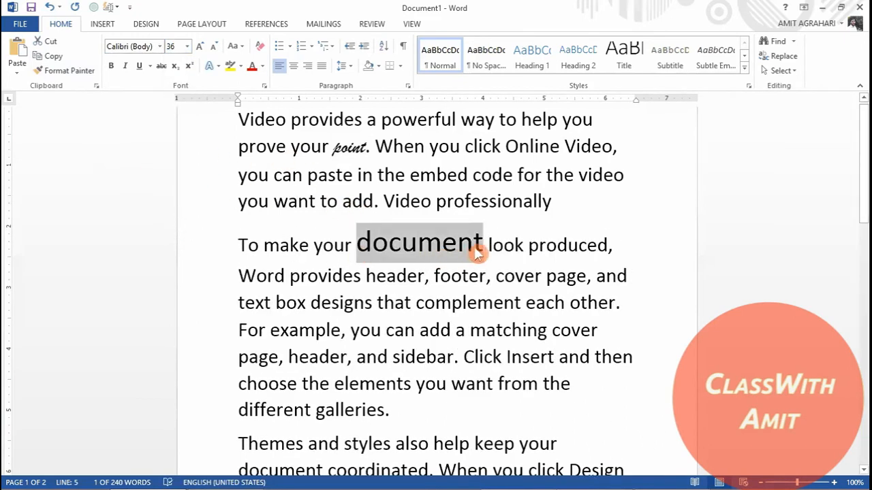
pyautogui.click(504, 247)
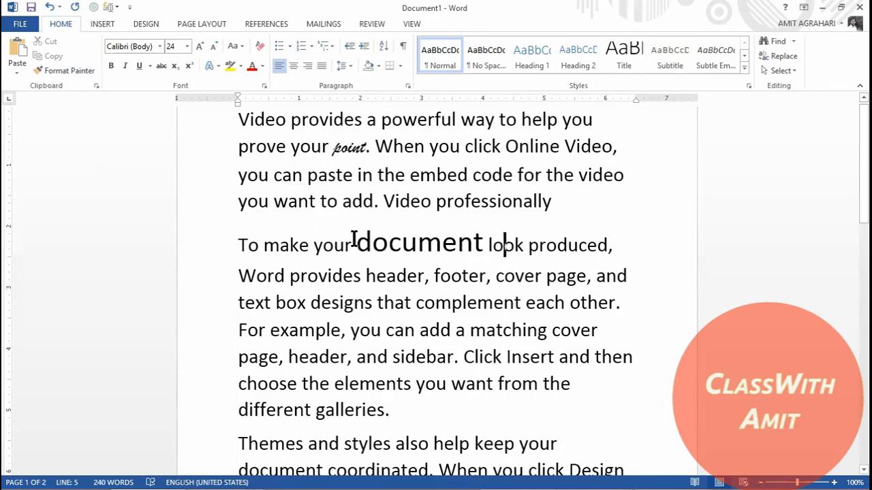
# Step: Make the whole second paragraph, starting with "To make your document", bold and italic
pyautogui.moveTo(276, 202); pyautogui.dragTo(511, 201)
pyautogui.moveTo(232, 242); pyautogui.dragTo(434, 414)
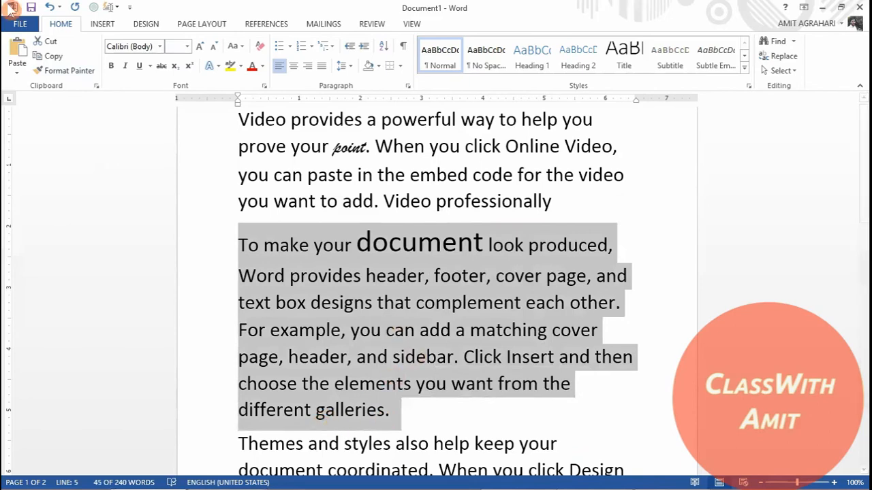
pyautogui.click(114, 67)
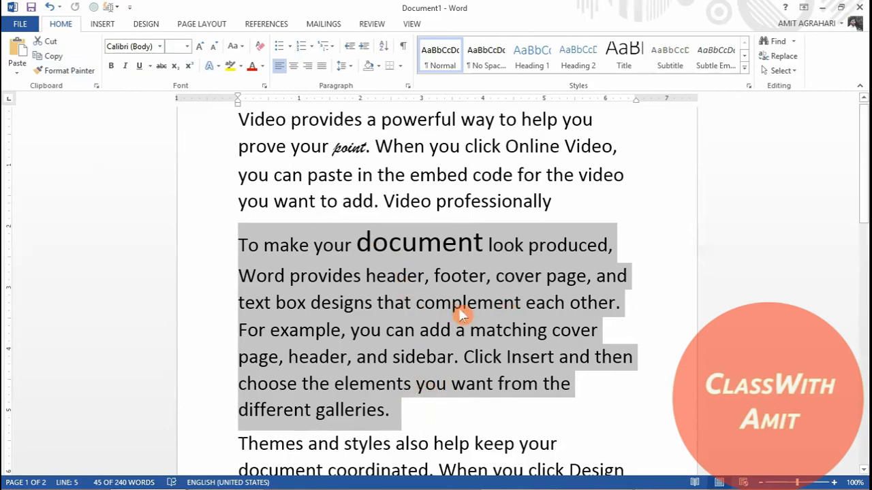
pyautogui.click(111, 68)
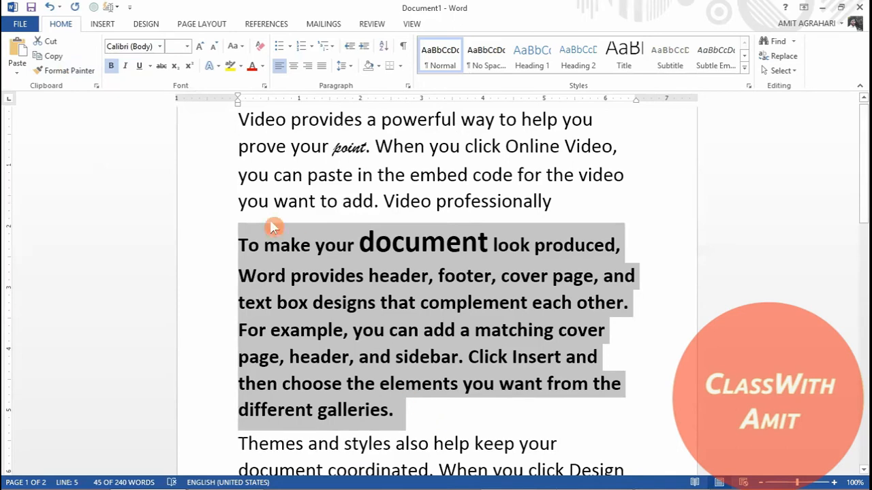
pyautogui.click(125, 66)
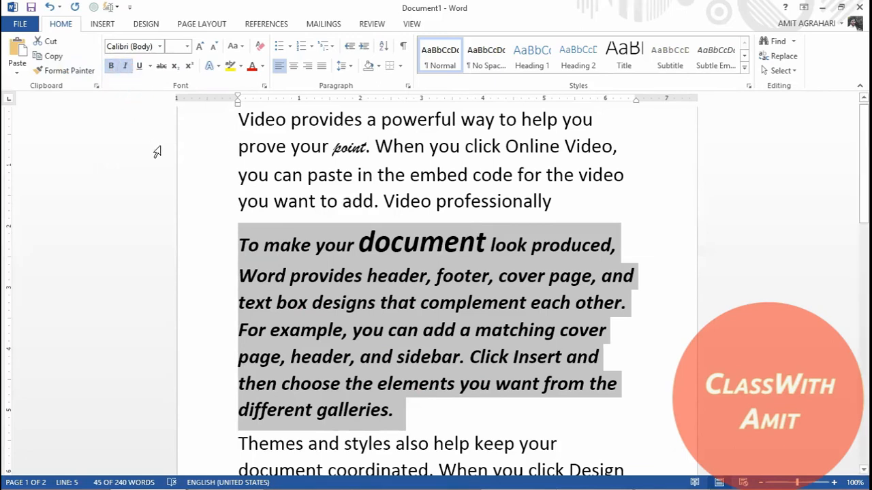
# Step: Remove the bold from the second paragraph and underline it with a single line
pyautogui.click(116, 66)
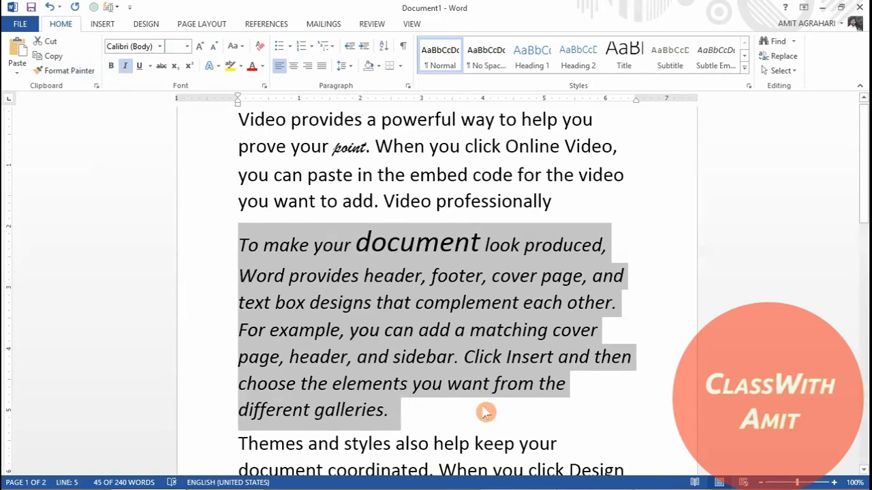
pyautogui.click(140, 66)
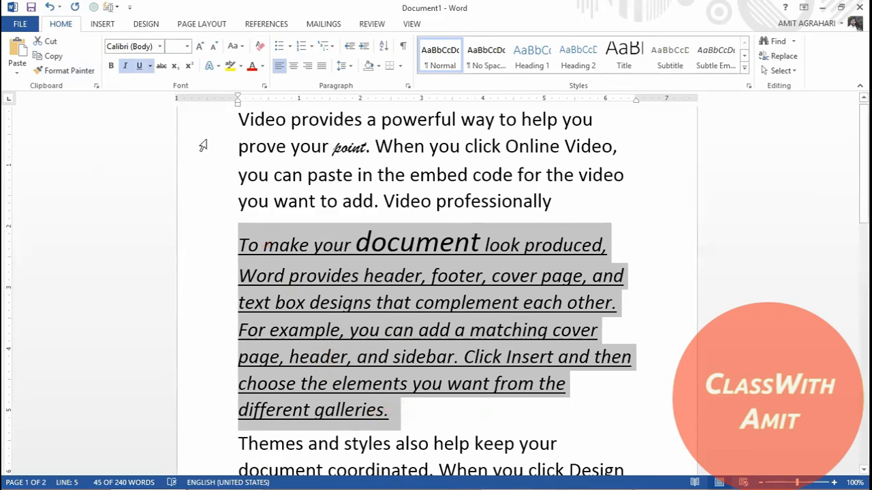
pyautogui.click(150, 66)
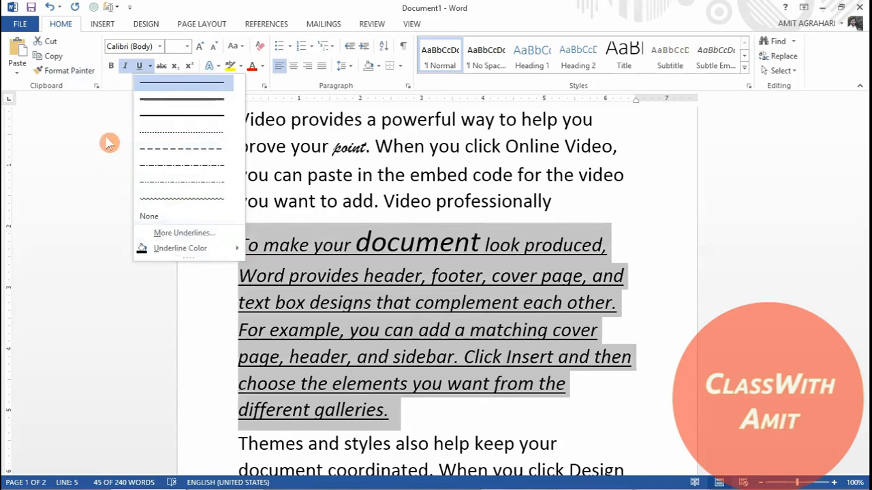
pyautogui.click(361, 253)
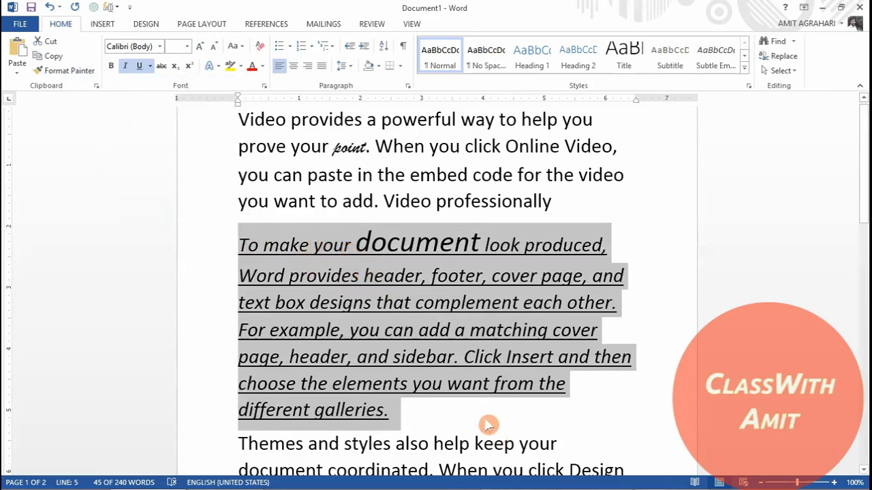
pyautogui.click(442, 430)
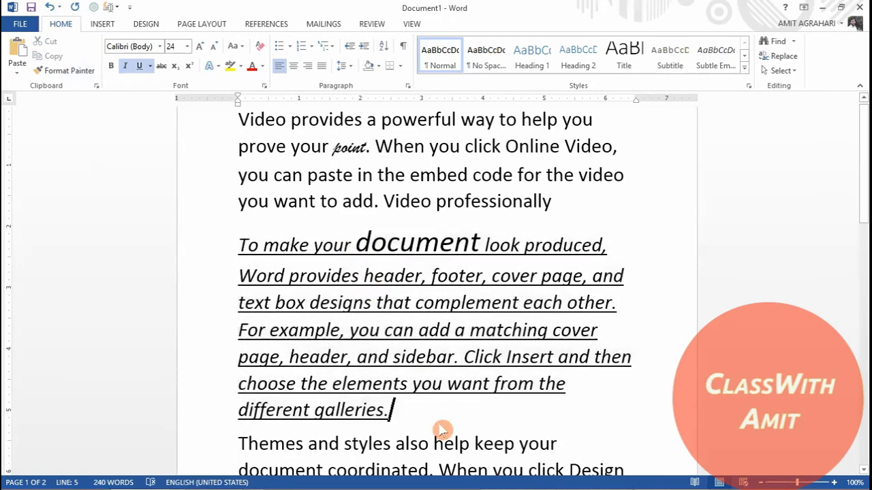
# Step: Apply strikethrough to the whole third paragraph, which starts with "Themes and styles also help"
pyautogui.press('Down')
pyautogui.press('Down')
pyautogui.press('Down')
pyautogui.press('Down')
pyautogui.press('Down')
pyautogui.press('Down')
pyautogui.press('Down')
pyautogui.press('Down')
pyautogui.press('Up')
pyautogui.press('Up')
pyautogui.press('Up')
pyautogui.press('Up')
pyautogui.press('Up')
pyautogui.press('Up')
pyautogui.press('Up')
pyautogui.press('Left')
pyautogui.press('Left')
pyautogui.press('Left')
pyautogui.press('Left')
pyautogui.press('Left')
pyautogui.press('Left')
pyautogui.press('Left')
pyautogui.press('Left')
pyautogui.press('Left')
pyautogui.press('Left')
pyautogui.press('Left')
pyautogui.press('Left')
pyautogui.press('Left')
pyautogui.press('Left')
pyautogui.press('Left')
pyautogui.press('Left')
pyautogui.press('Left')
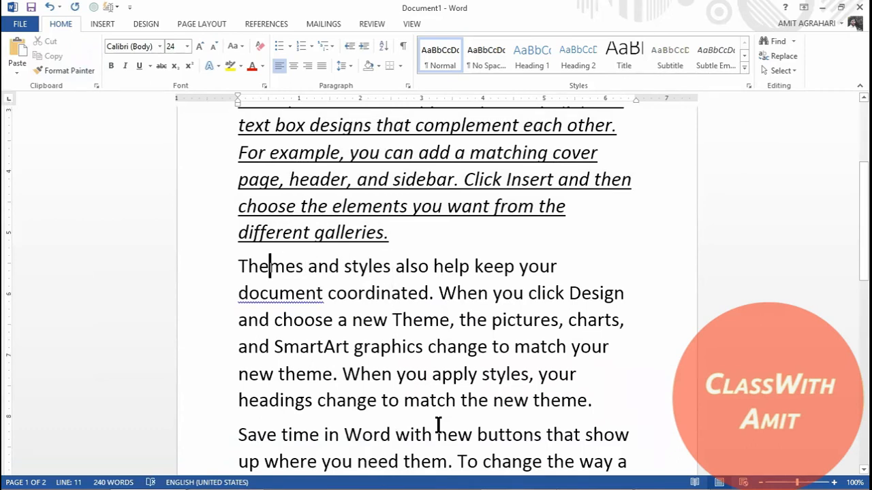
pyautogui.press('Left')
pyautogui.press('Right')
pyautogui.hotkey('shift', 'Down')
pyautogui.hotkey('shift', 'Down')
pyautogui.hotkey('shift', 'Down')
pyautogui.hotkey('shift', 'Down')
pyautogui.hotkey('shift', 'Down')
pyautogui.hotkey('shift', 'Down')
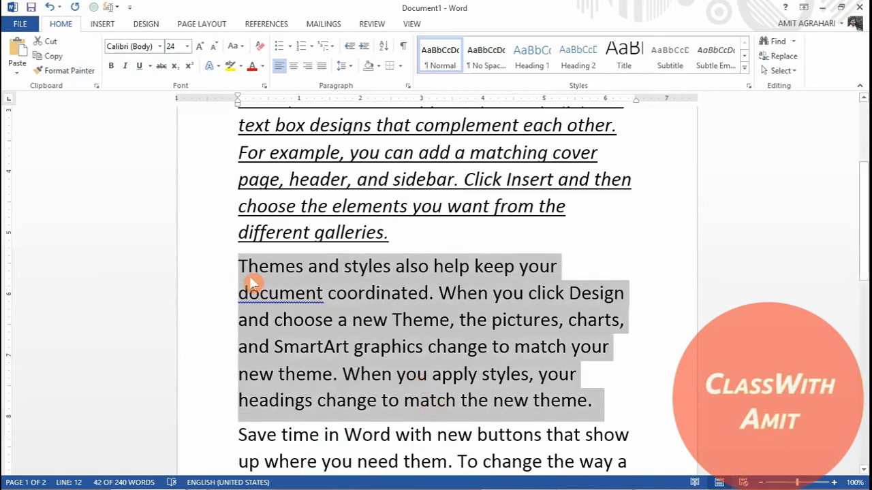
pyautogui.click(162, 71)
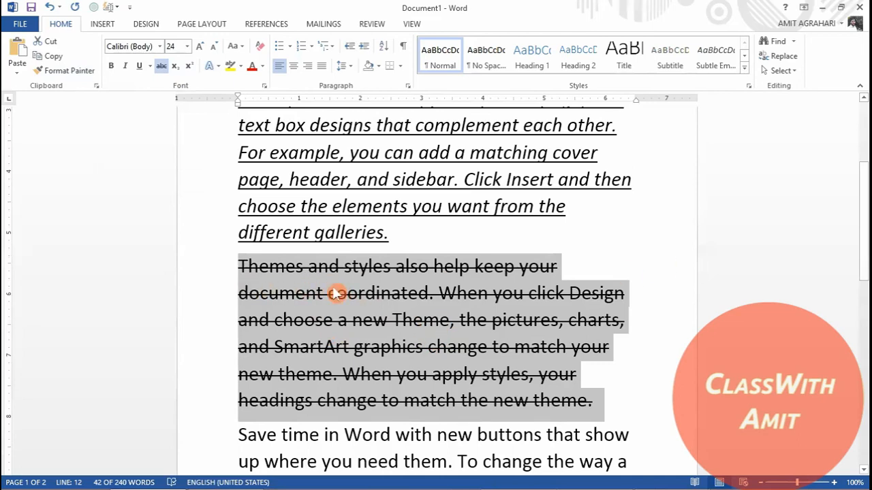
pyautogui.click(408, 236)
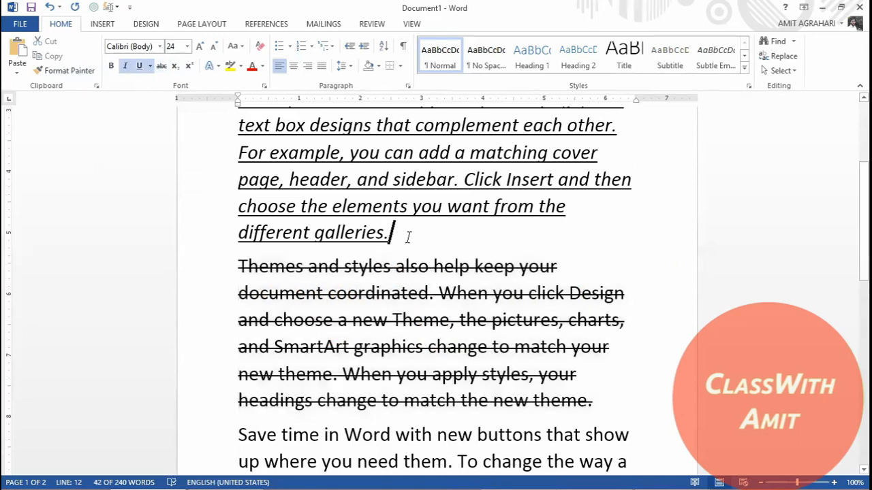
# Step: Enlarge the text "Save time in Word" through "To change the way a" in increments up to font size 130
pyautogui.press('Down')
pyautogui.press('Down')
pyautogui.press('Down')
pyautogui.press('Down')
pyautogui.press('Down')
pyautogui.press('Down')
pyautogui.press('Down')
pyautogui.press('Down')
pyautogui.press('Down')
pyautogui.press('Down')
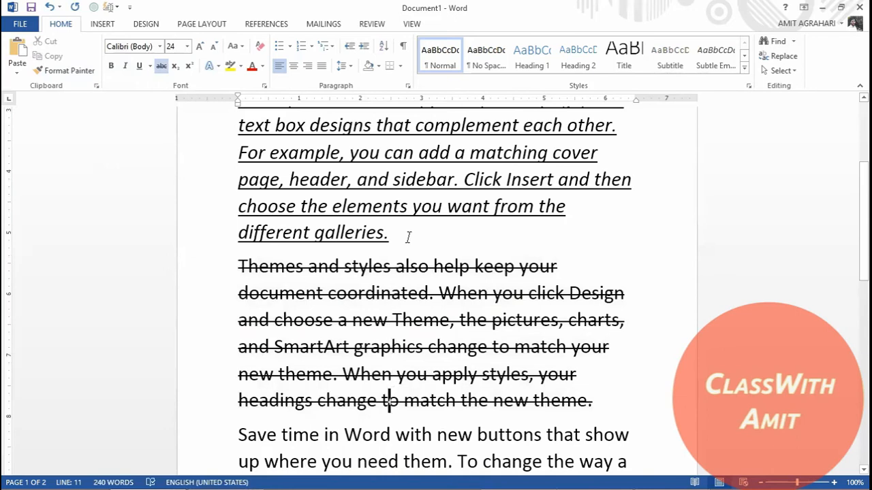
pyautogui.press('Up')
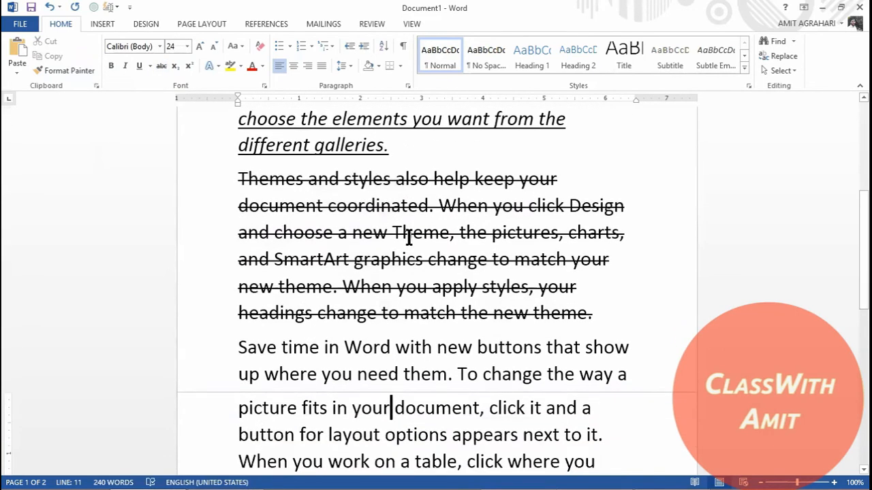
pyautogui.moveTo(236, 354); pyautogui.dragTo(631, 385)
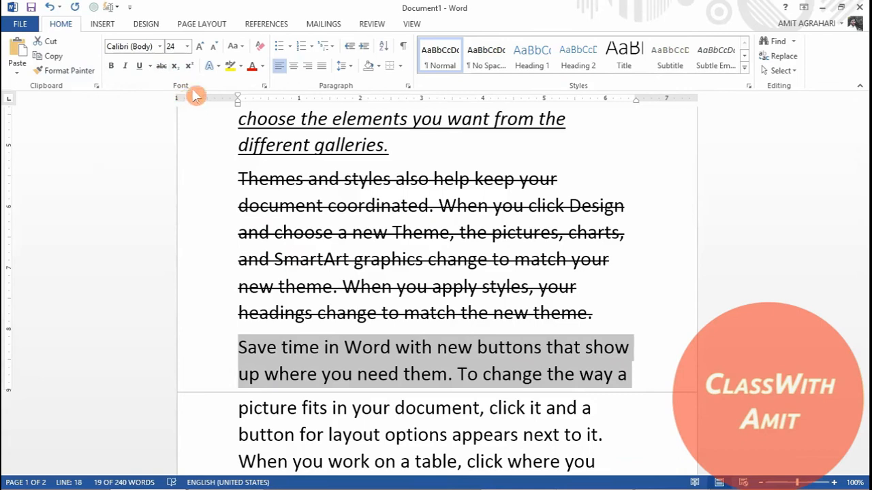
pyautogui.click(200, 47)
pyautogui.click(200, 47)
pyautogui.click(200, 47)
pyautogui.click(200, 47)
pyautogui.click(199, 47)
pyautogui.click(200, 47)
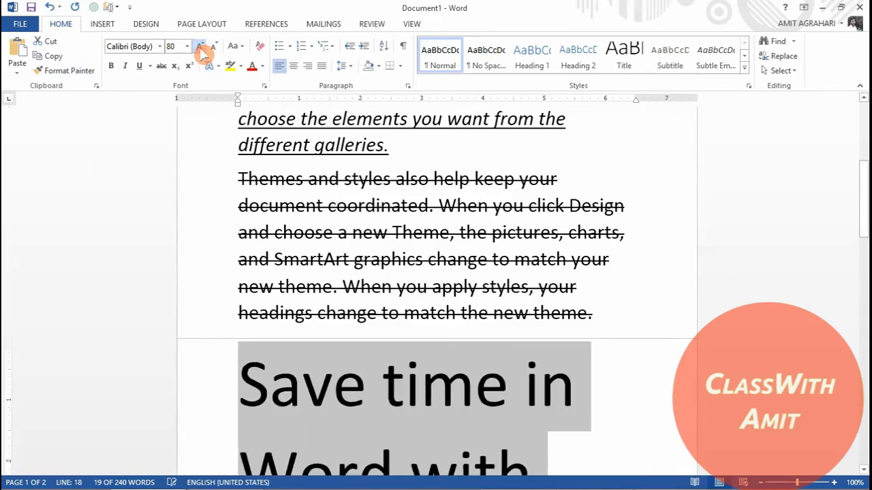
pyautogui.click(200, 47)
pyautogui.click(200, 47)
pyautogui.click(199, 47)
pyautogui.click(199, 47)
pyautogui.click(199, 47)
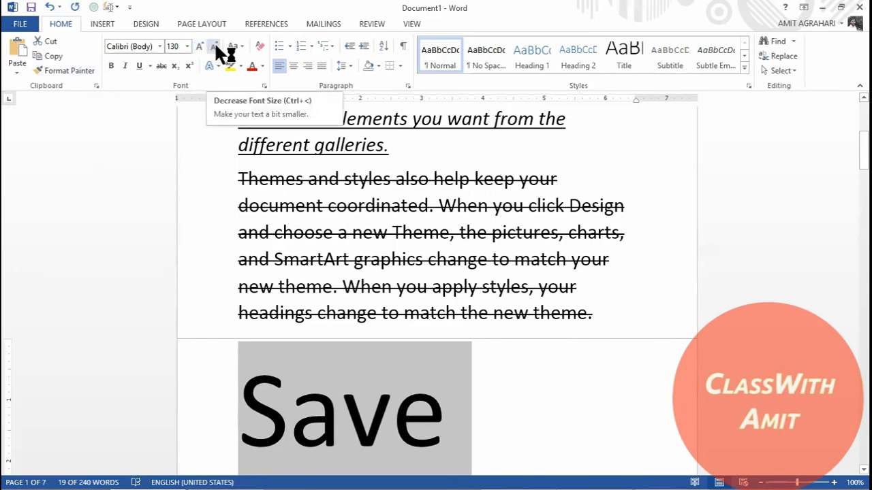
# Step: Shrink the selected "Save time in Word" text in increments down to font size 22
pyautogui.click(215, 48)
pyautogui.click(215, 47)
pyautogui.click(215, 48)
pyautogui.click(216, 48)
pyautogui.click(215, 48)
pyautogui.click(215, 47)
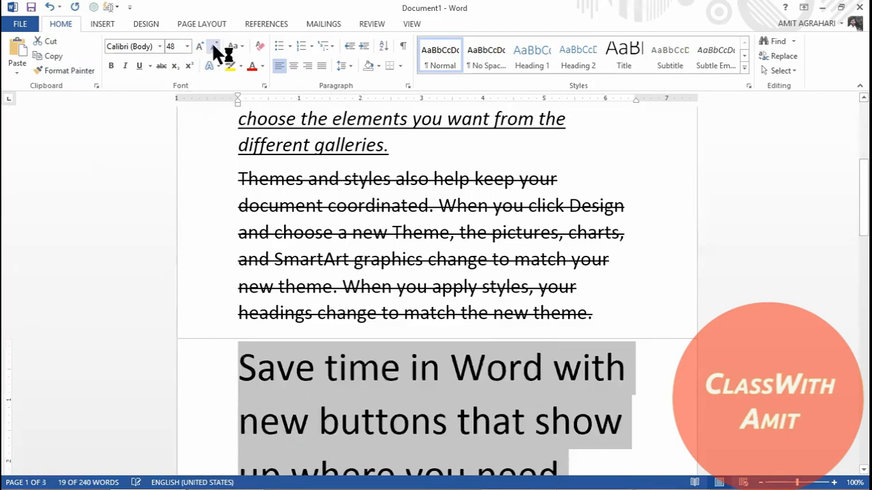
pyautogui.click(215, 47)
pyautogui.click(215, 47)
pyautogui.click(216, 48)
pyautogui.click(215, 47)
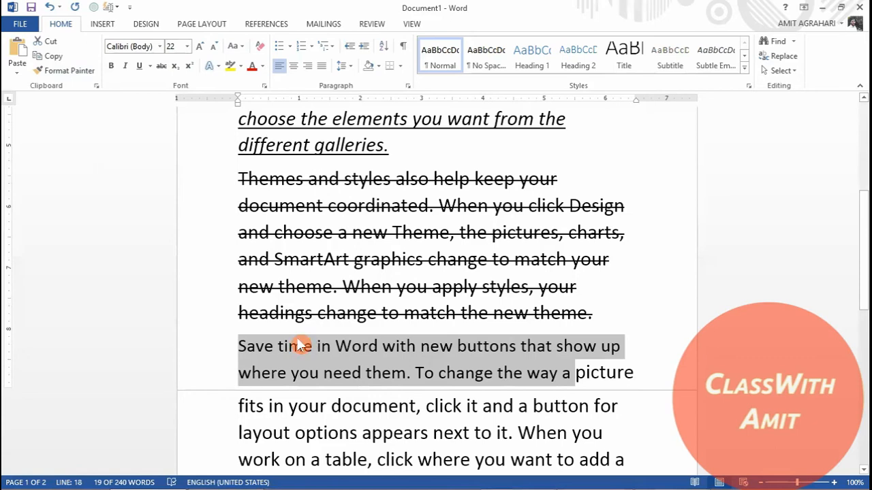
# Step: Convert the selected "Save time in Word" text to lowercase, followed by UPPERCASE
pyautogui.click(239, 46)
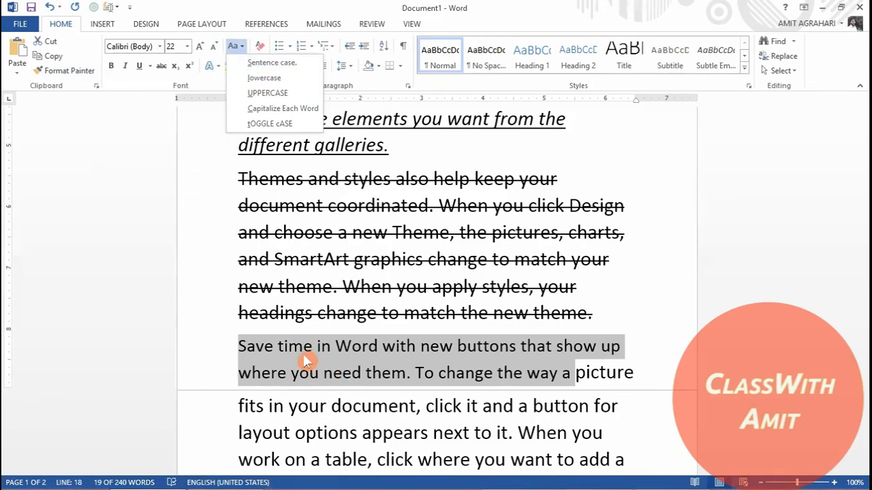
pyautogui.click(263, 78)
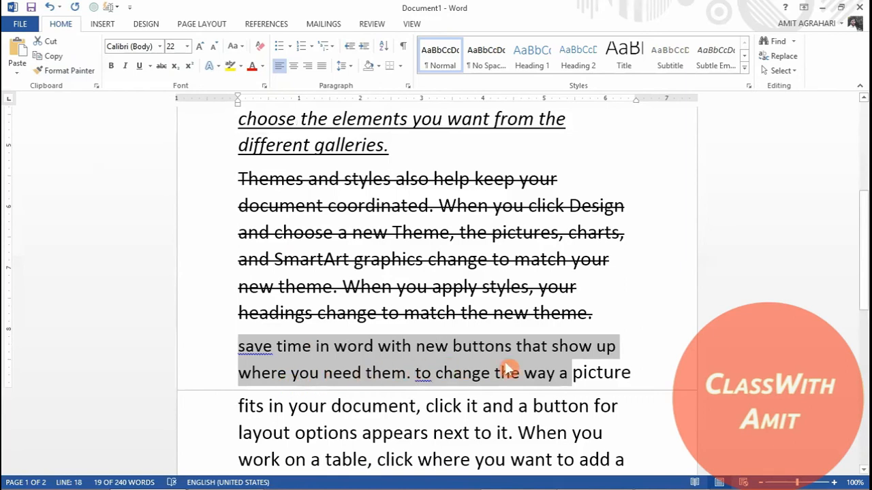
pyautogui.click(235, 46)
pyautogui.click(267, 92)
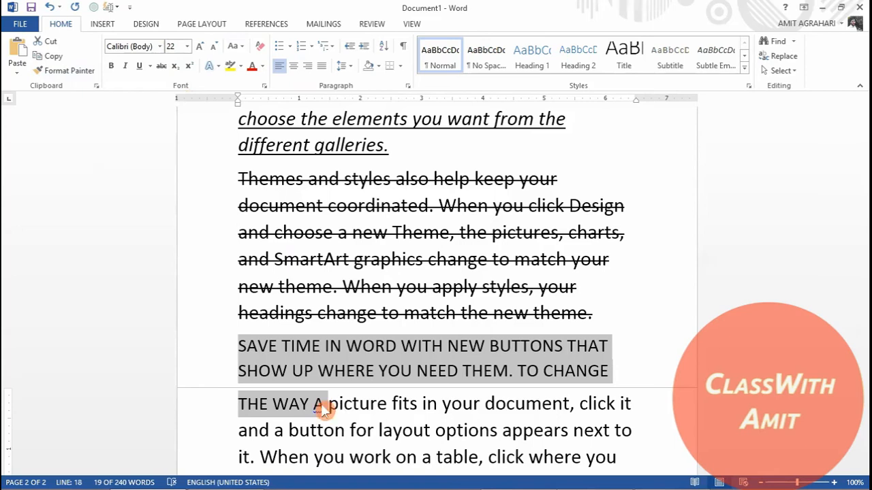
# Step: Apply Capitalize Each Word to the selected "Save time in Word" text, followed by tOGGLE cASE
pyautogui.click(243, 46)
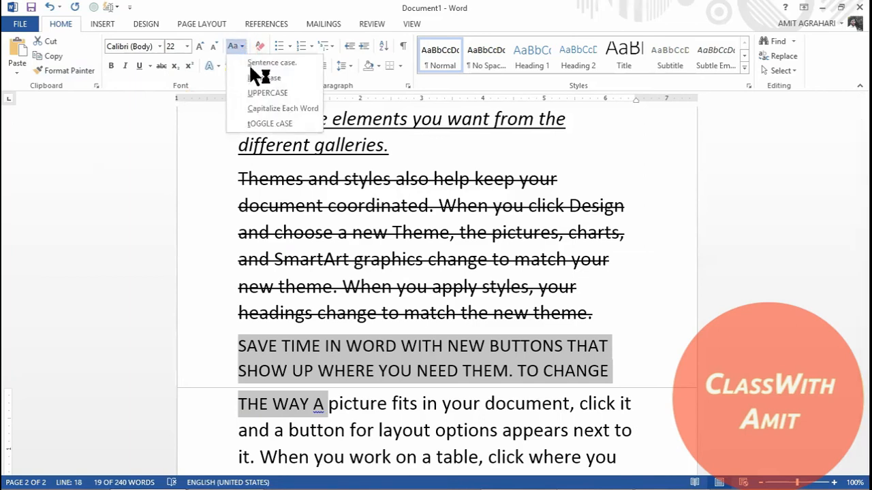
pyautogui.click(279, 110)
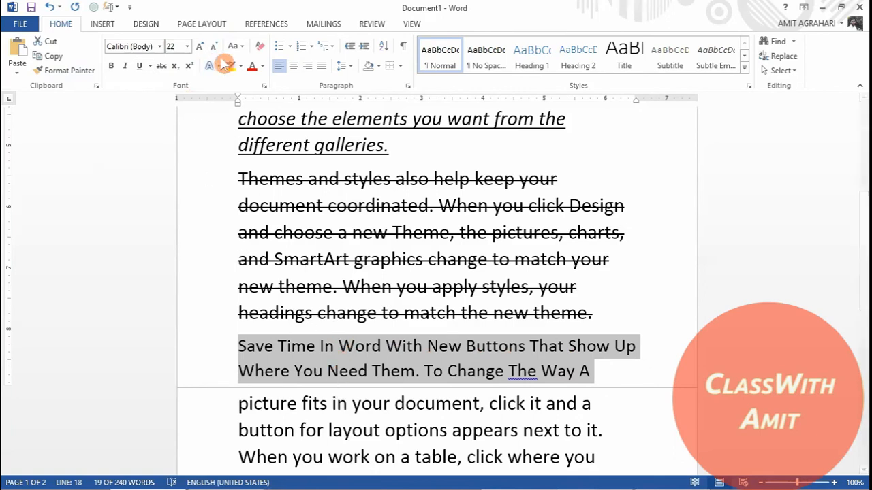
pyautogui.click(246, 46)
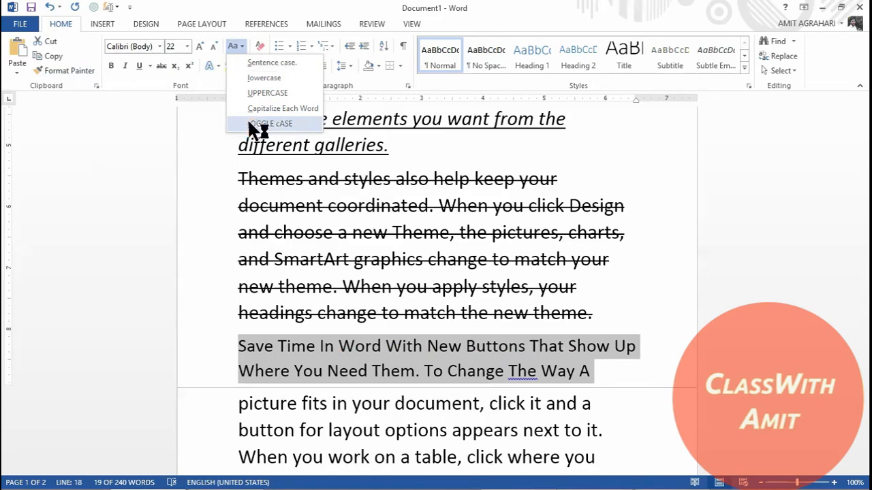
pyautogui.click(252, 124)
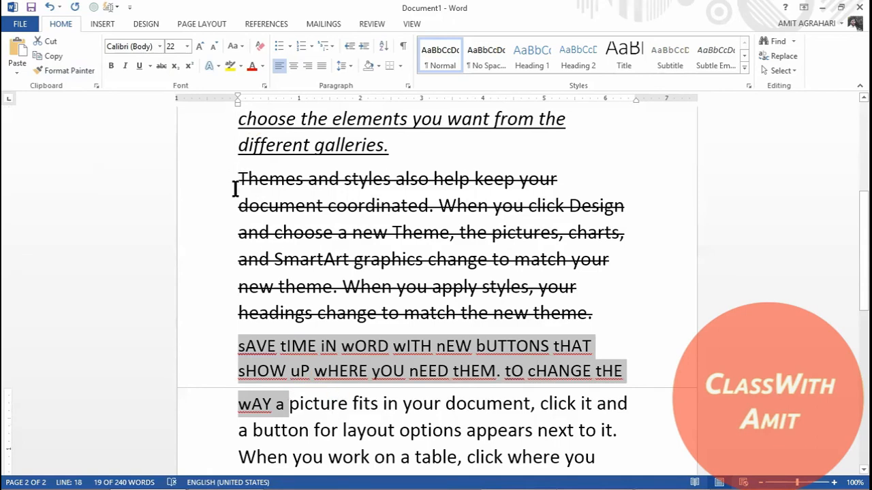
# Step: Change the struck-through paragraph starting with "Themes and styles" to tOGGLE cASE
pyautogui.moveTo(238, 179); pyautogui.dragTo(602, 308)
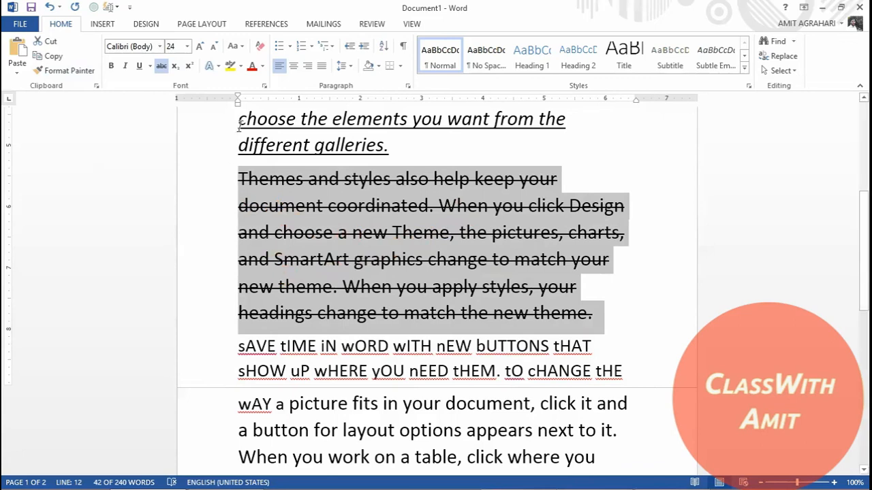
pyautogui.click(245, 49)
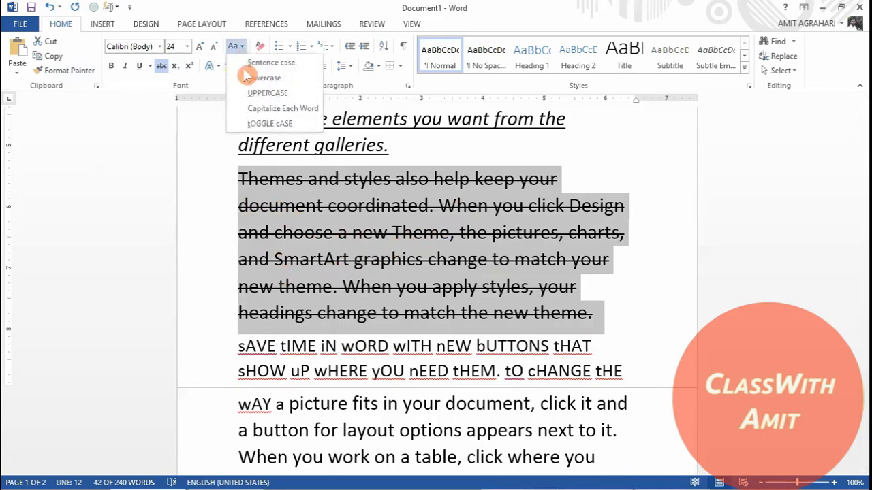
pyautogui.click(259, 124)
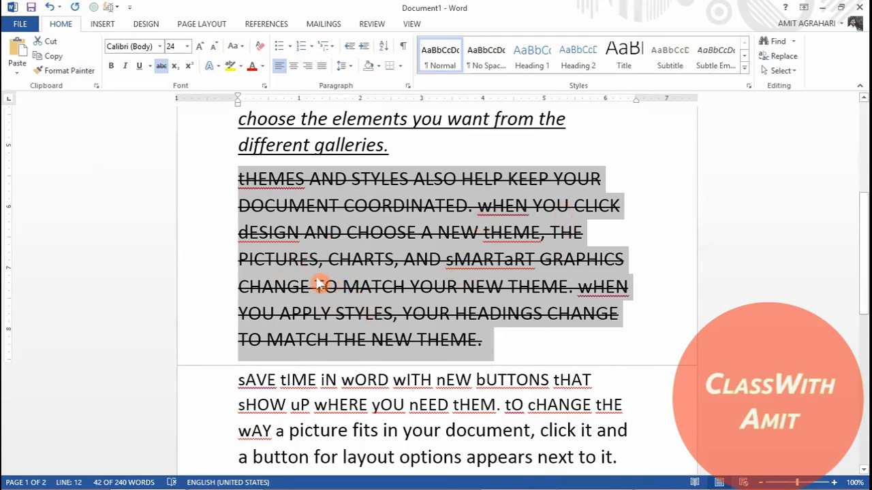
pyautogui.click(235, 46)
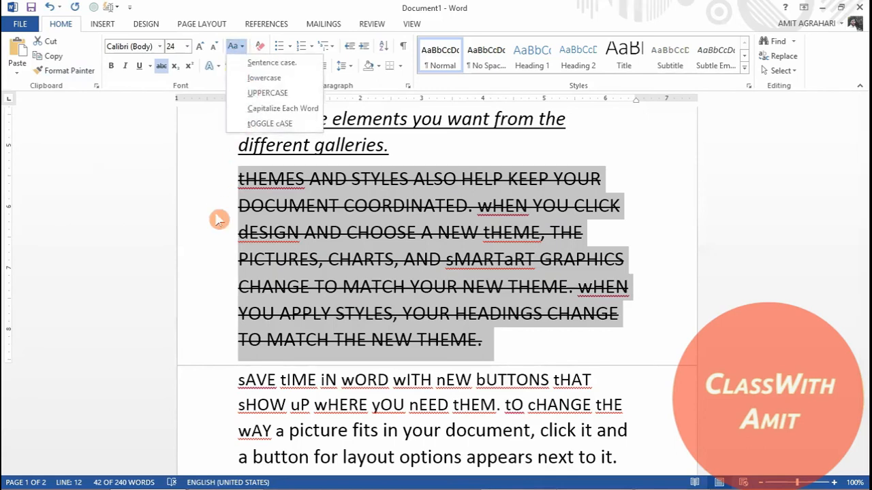
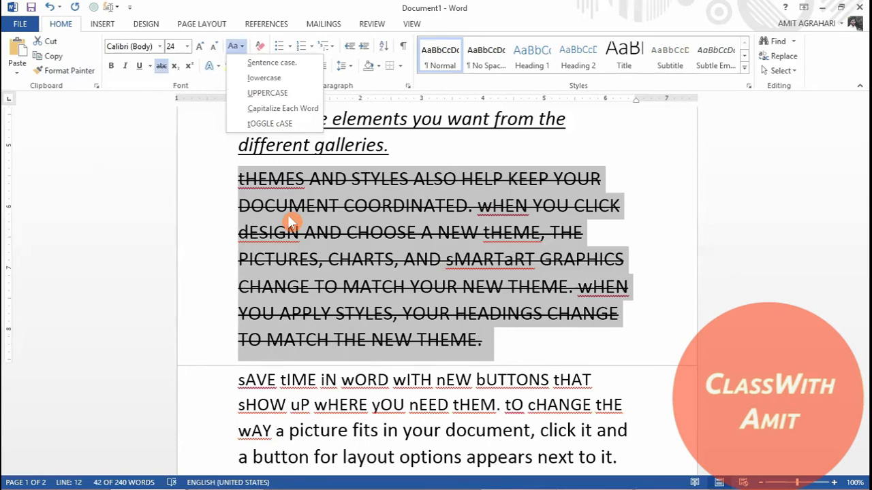
pyautogui.press('Escape')
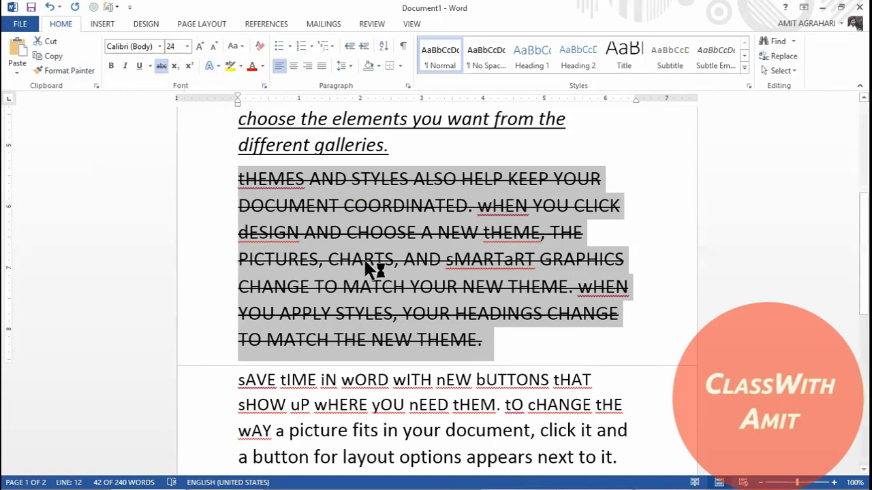
# Step: Apply the orange outlined preset text effect to the struck-through third paragraph
pyautogui.click(218, 67)
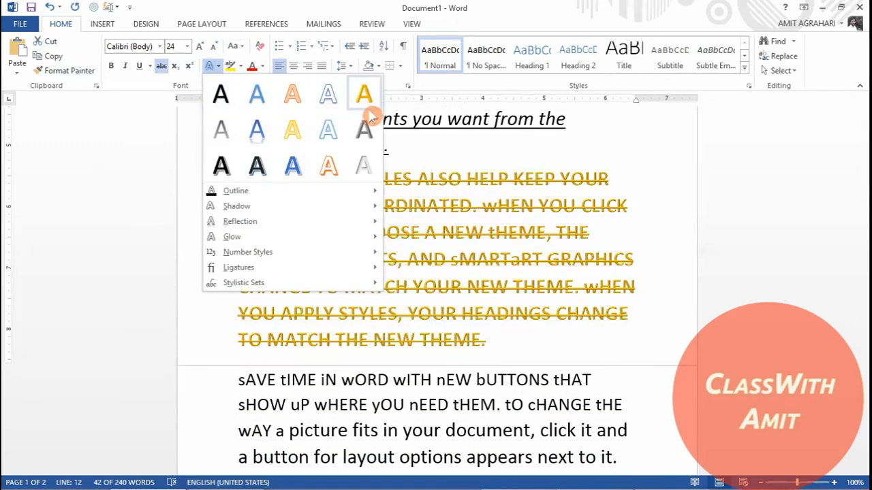
pyautogui.click(292, 95)
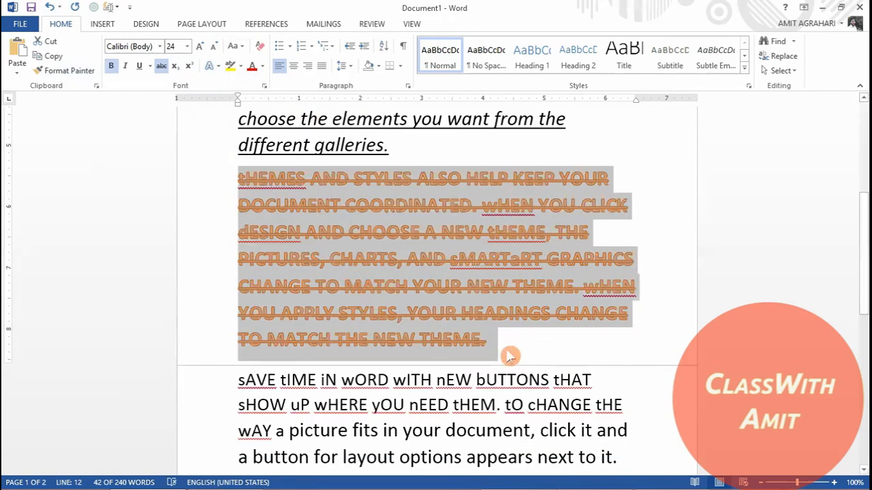
pyautogui.click(510, 353)
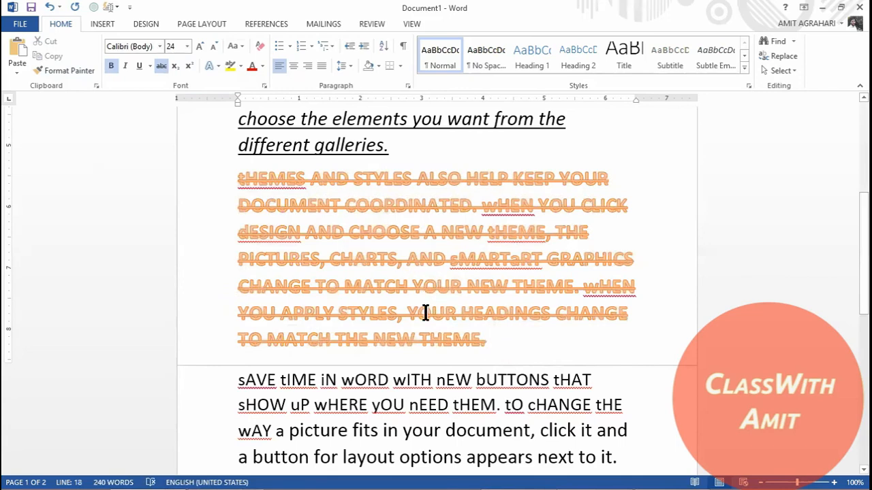
# Step: Highlight the last paragraph in yellow from "Reading is easier" to "remembers where yo"
pyautogui.scroll(-1, 399, 461)
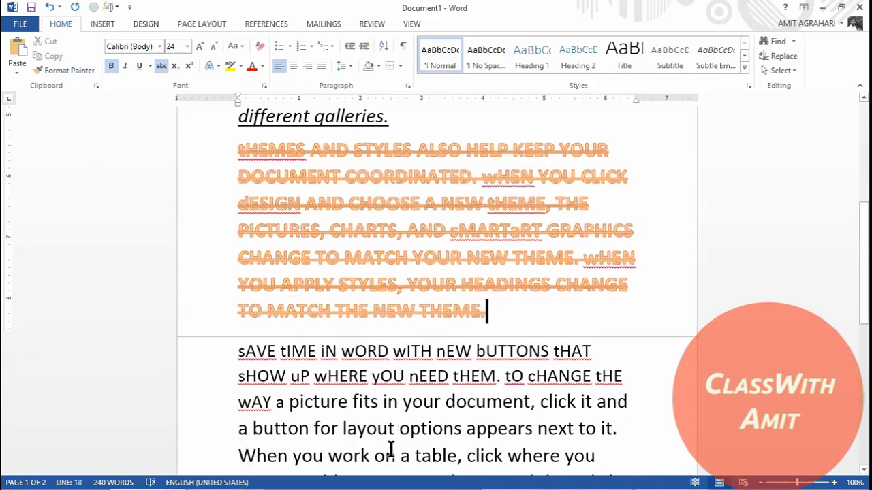
pyautogui.click(859, 402)
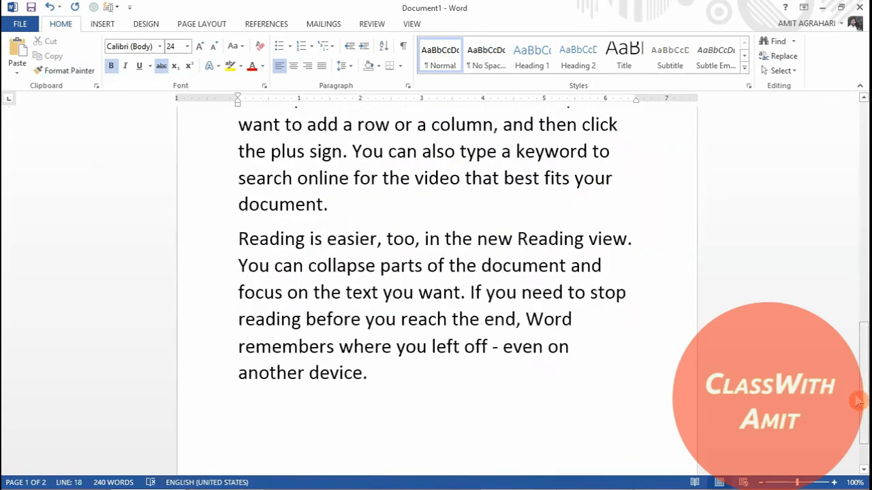
pyautogui.moveTo(235, 237); pyautogui.dragTo(416, 343)
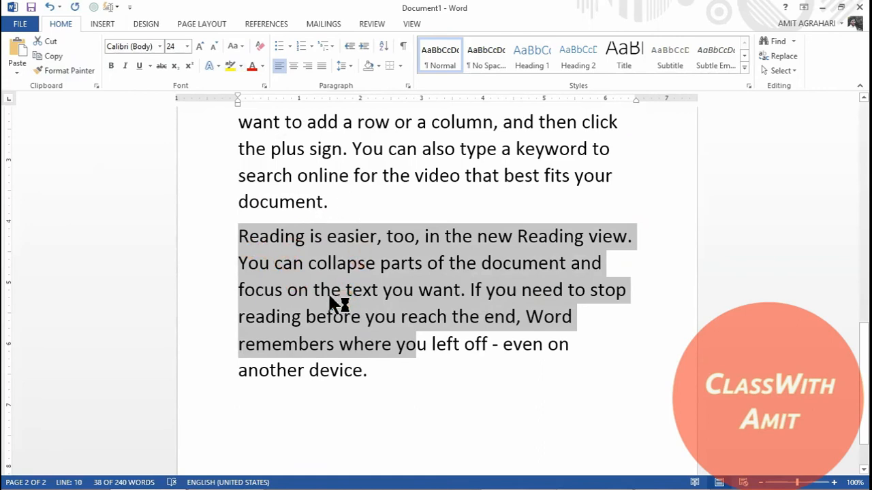
pyautogui.click(241, 67)
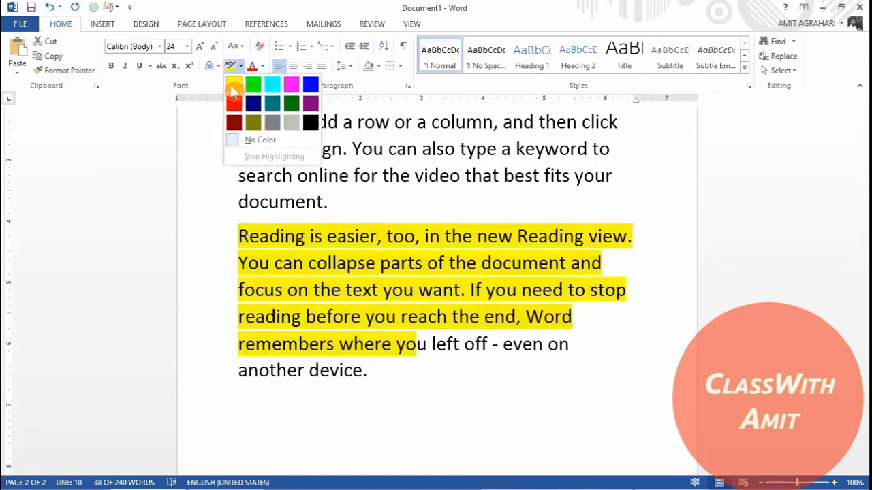
pyautogui.click(234, 88)
pyautogui.click(463, 421)
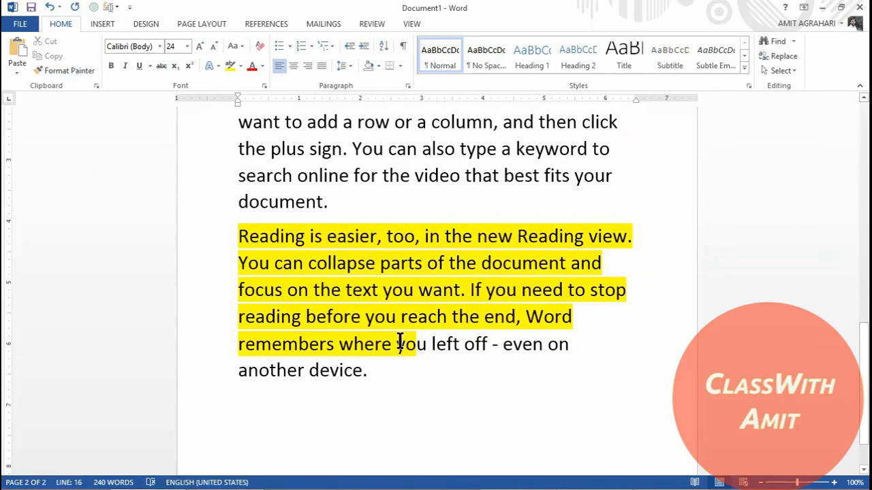
# Step: Set the font color of the line "You can collapse parts of the document and" to standard red
pyautogui.moveTo(413, 347); pyautogui.dragTo(574, 265)
pyautogui.click(249, 262)
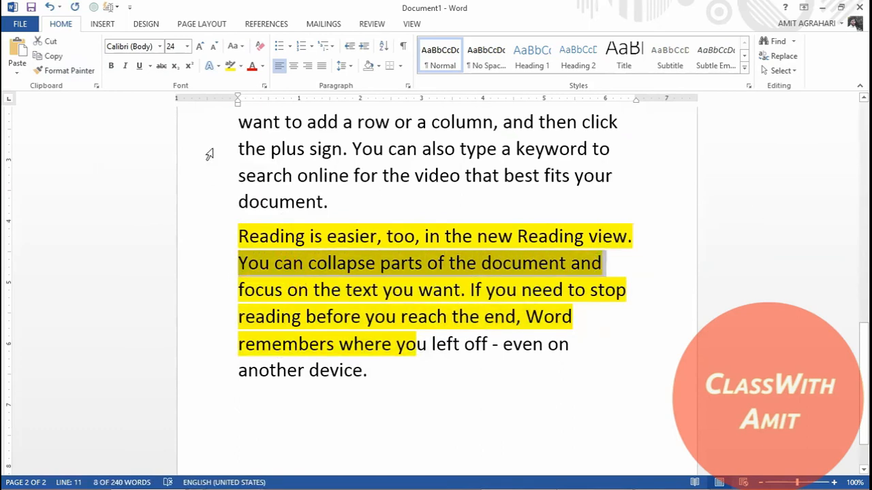
pyautogui.click(263, 66)
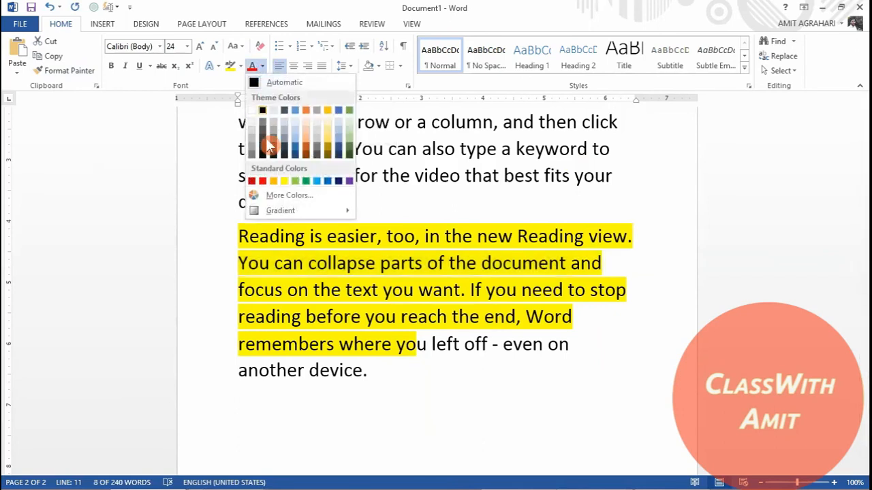
pyautogui.click(263, 181)
pyautogui.click(416, 382)
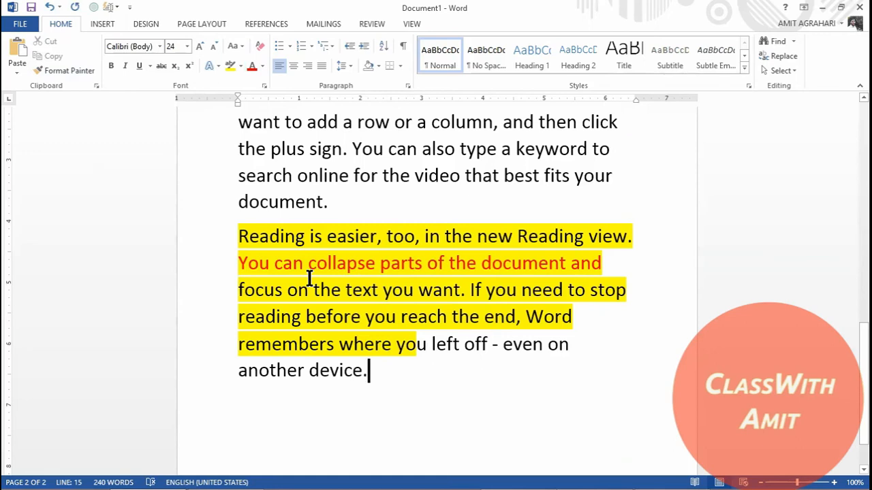
# Step: Clear all formatting from the words "CHARTS, AND sMARTaRT" in the orange struck-through paragraph
pyautogui.click(356, 202)
pyautogui.press('Up')
pyautogui.press('Up')
pyautogui.press('Up')
pyautogui.press('Up')
pyautogui.press('Up')
pyautogui.press('Up')
pyautogui.press('Up')
pyautogui.press('Up')
pyautogui.press('Up')
pyautogui.press('Up')
pyautogui.press('Up')
pyautogui.press('Up')
pyautogui.press('Up')
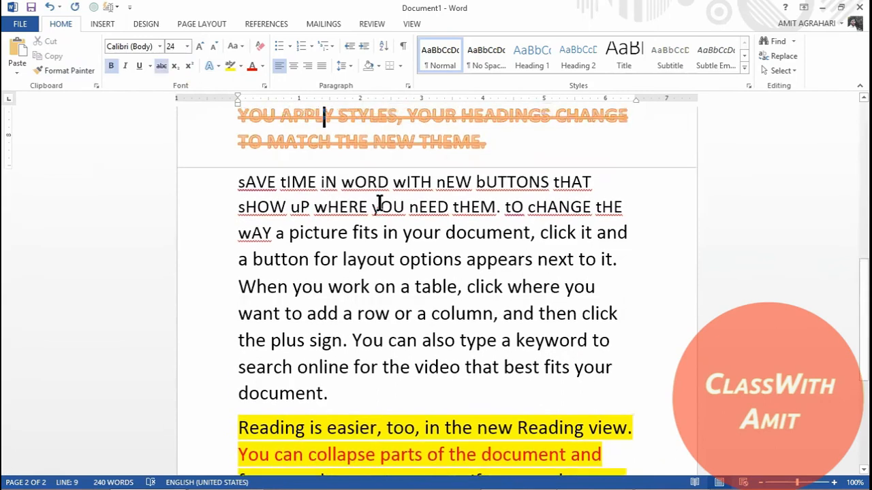
pyautogui.press('Up')
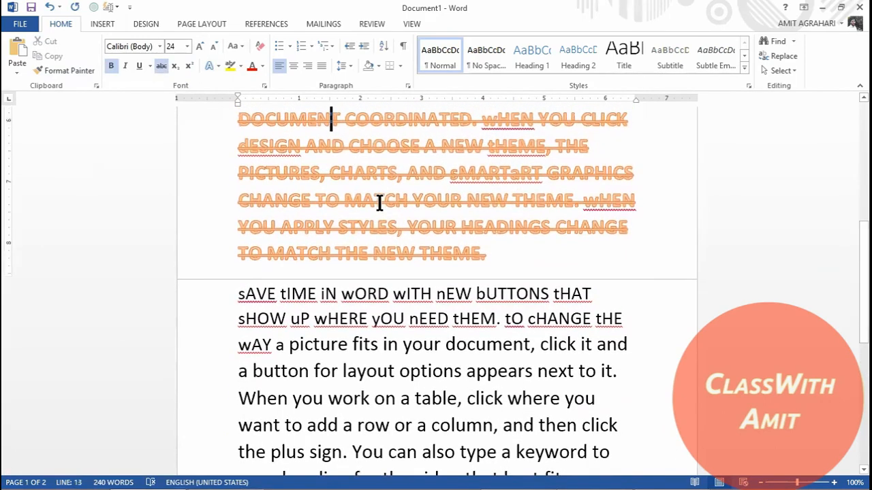
pyautogui.moveTo(334, 171); pyautogui.dragTo(509, 177)
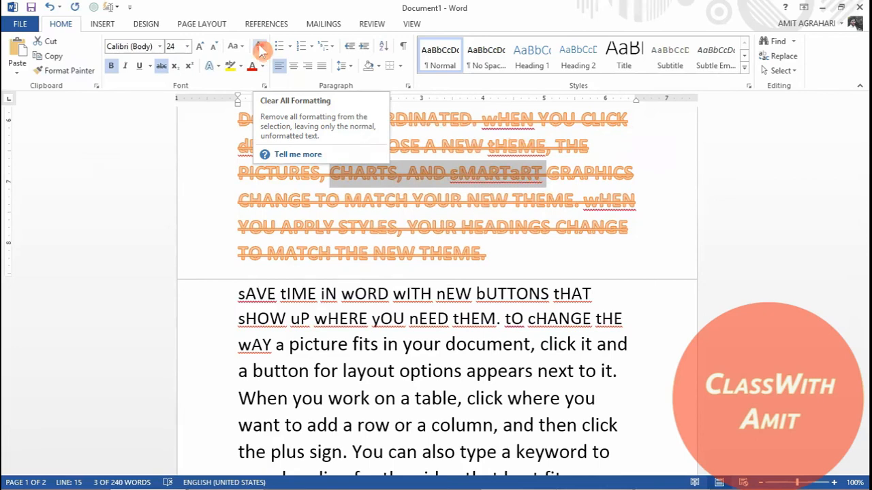
pyautogui.click(260, 46)
pyautogui.click(435, 256)
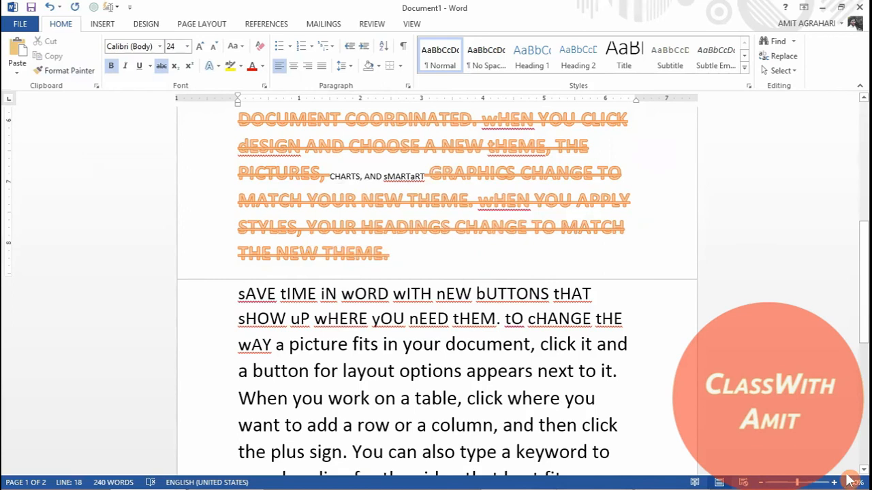
# Step: Clear all formatting from the red text "You can collapse parts of the document and" in the yellow-highlighted last paragraph
pyautogui.scroll(-3, 858, 471)
pyautogui.scroll(-4, 858, 471)
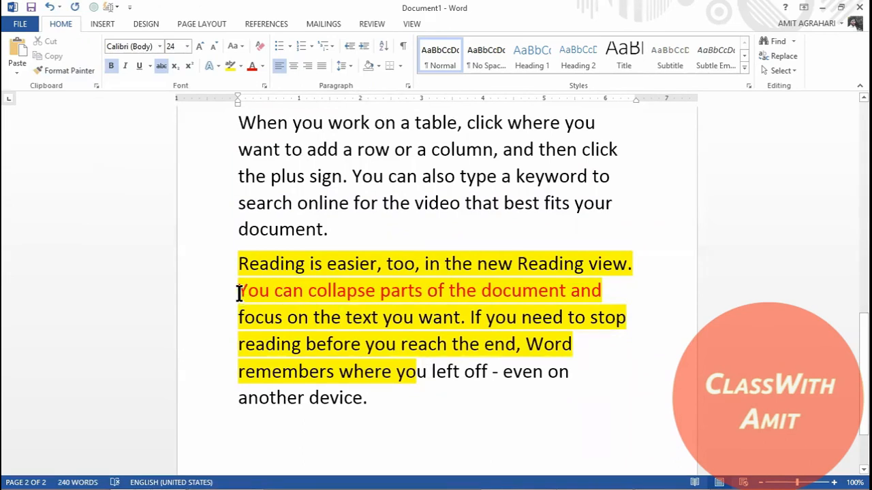
pyautogui.moveTo(238, 290); pyautogui.dragTo(598, 297)
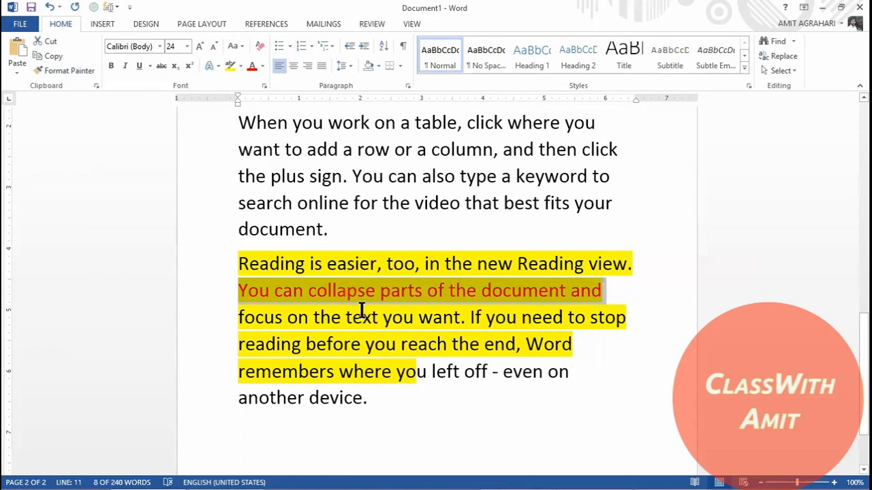
pyautogui.click(260, 49)
pyautogui.click(374, 403)
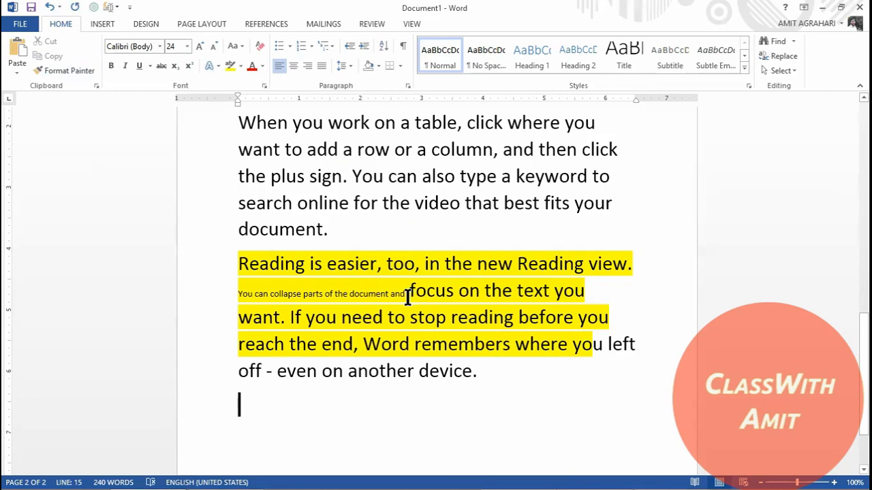
pyautogui.moveTo(407, 294); pyautogui.dragTo(238, 293)
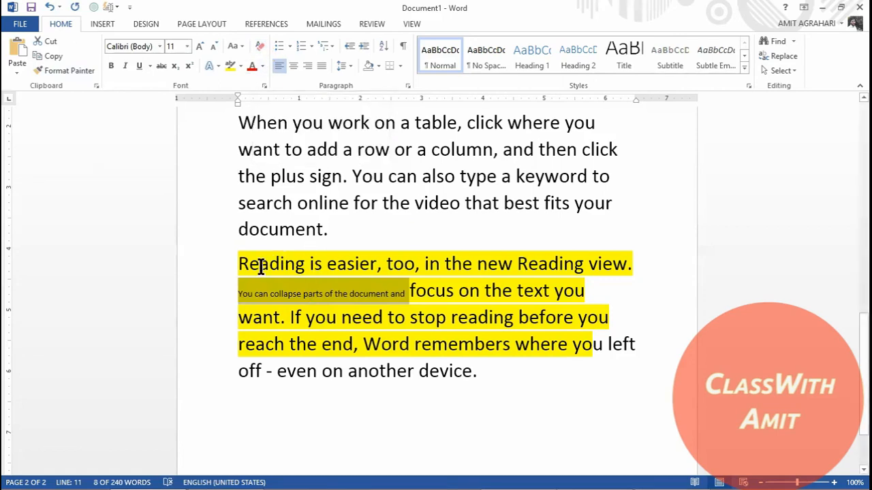
pyautogui.click(486, 378)
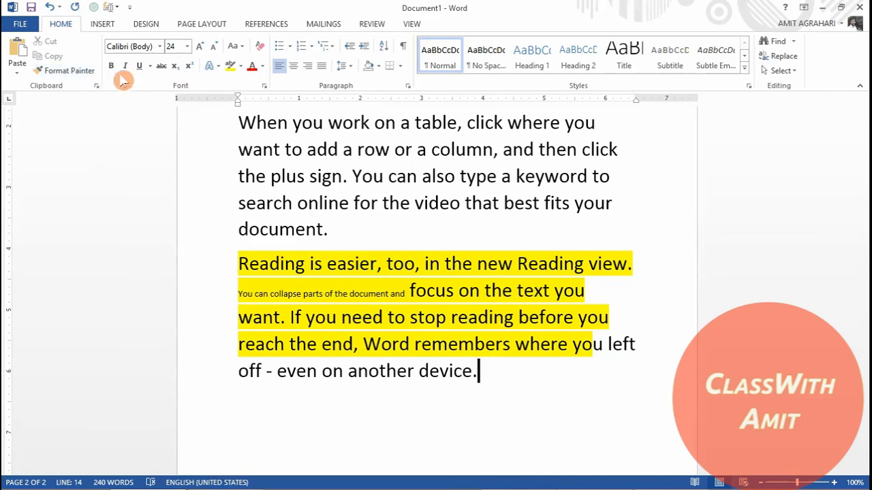
# Step: Add "H20" on a new line below the last paragraph and format its 2 as subscript
pyautogui.press('Return')
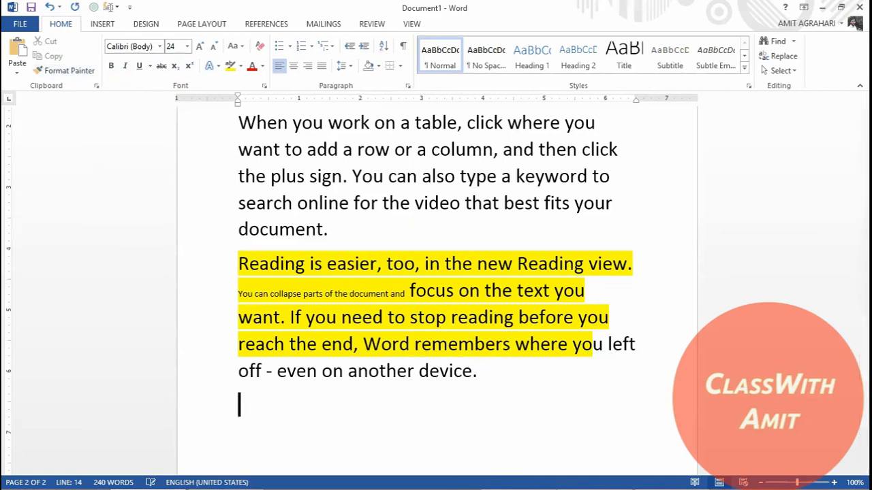
pyautogui.click(174, 68)
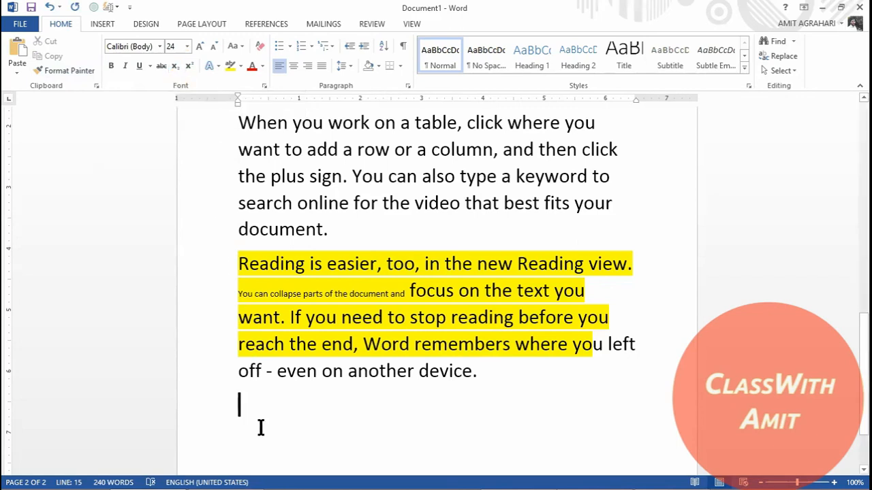
pyautogui.write('H20')
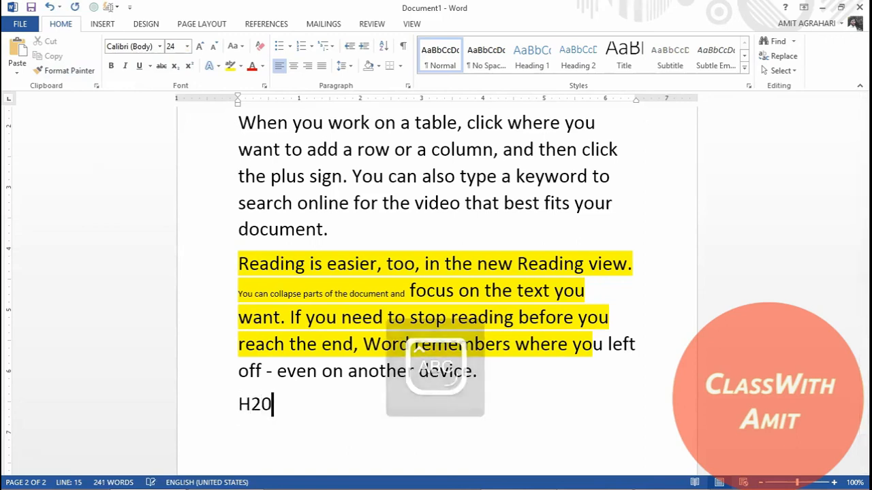
pyautogui.press('Left')
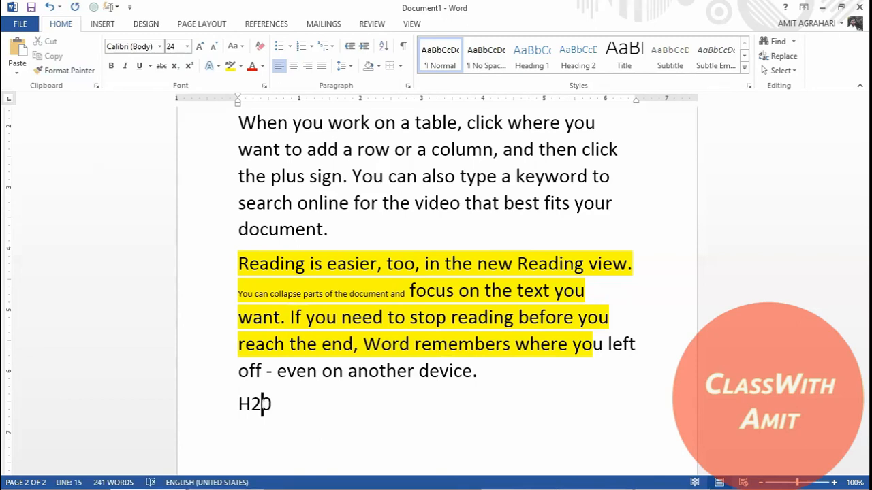
pyautogui.press('Right')
pyautogui.press('Left')
pyautogui.hotkey('shift', 'Left')
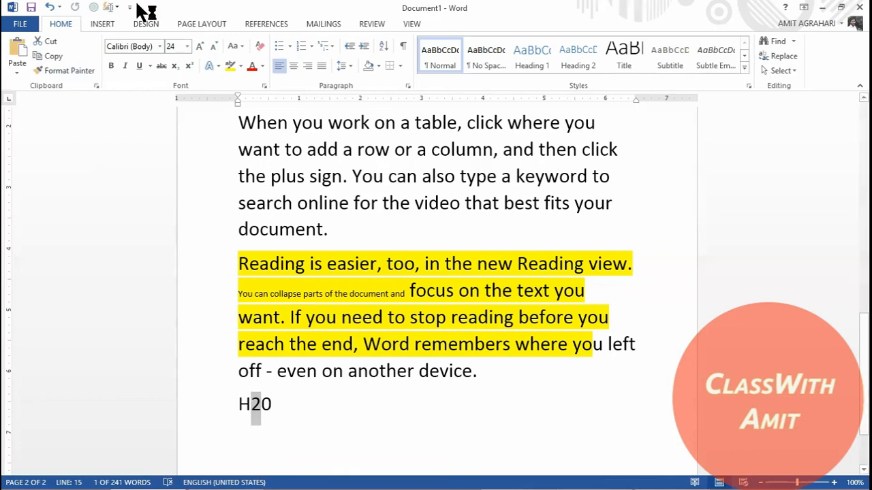
pyautogui.click(176, 73)
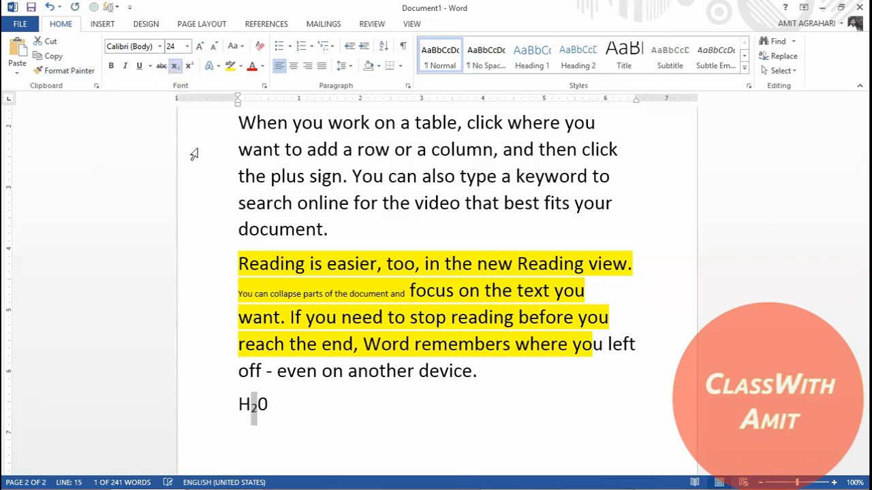
pyautogui.click(284, 406)
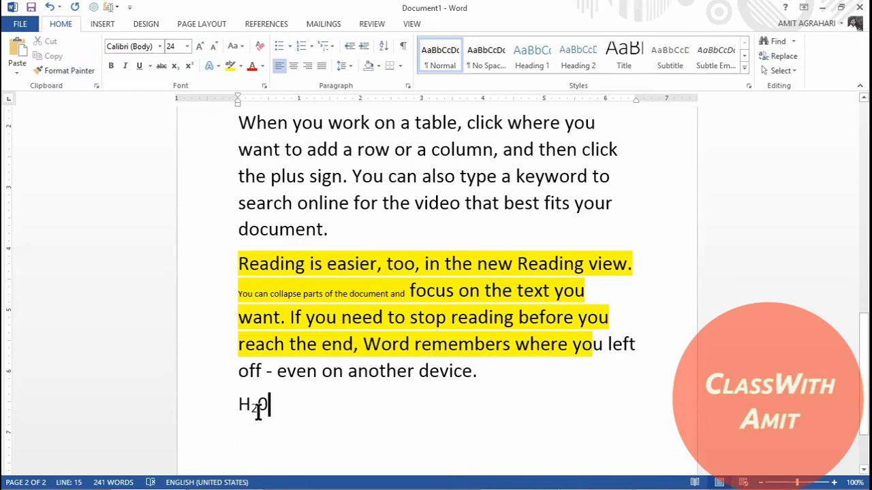
# Step: Add "H2SO4" on a new line below the H20 formula and format its 4 and 2 as subscripts
pyautogui.press('Return')
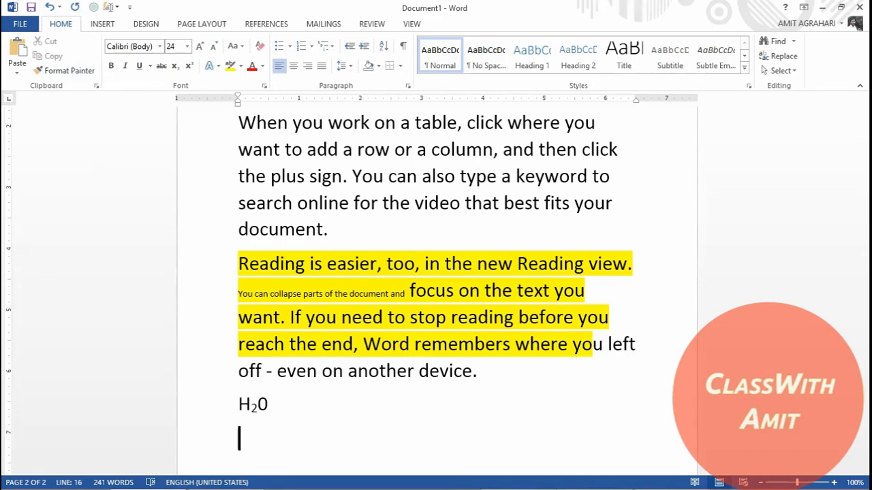
pyautogui.write('H')
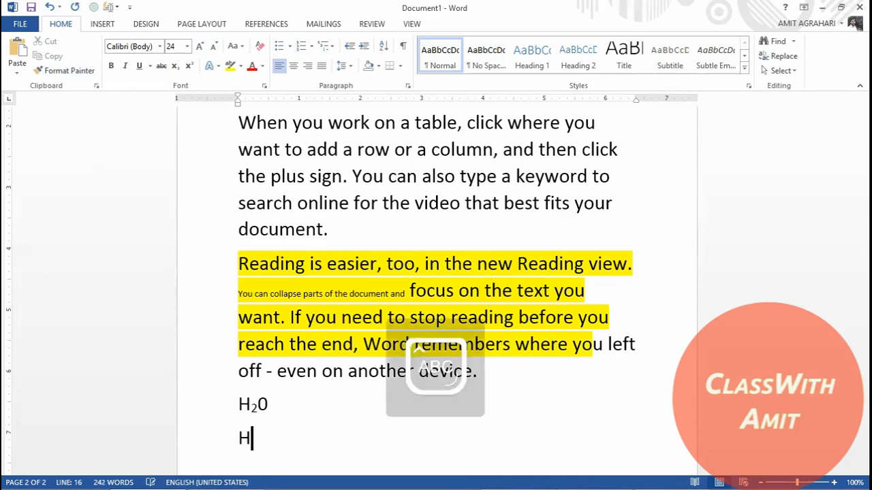
pyautogui.write('2SO4')
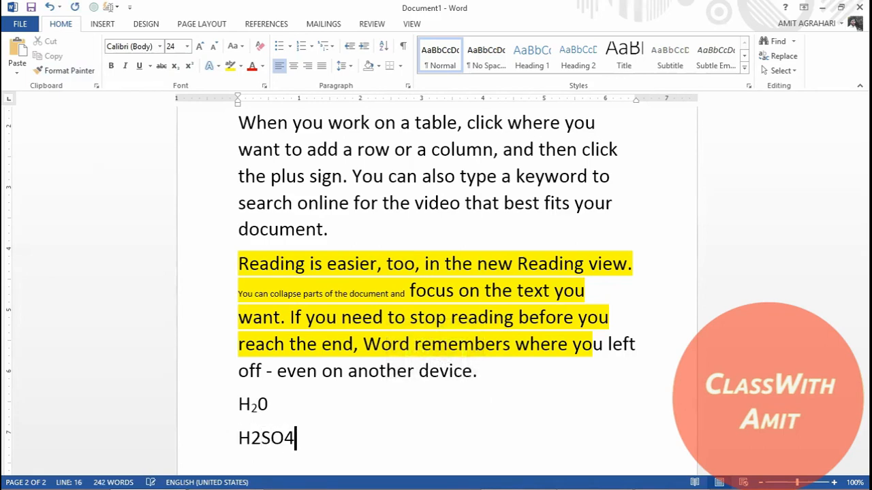
pyautogui.hotkey('shift', 'Left')
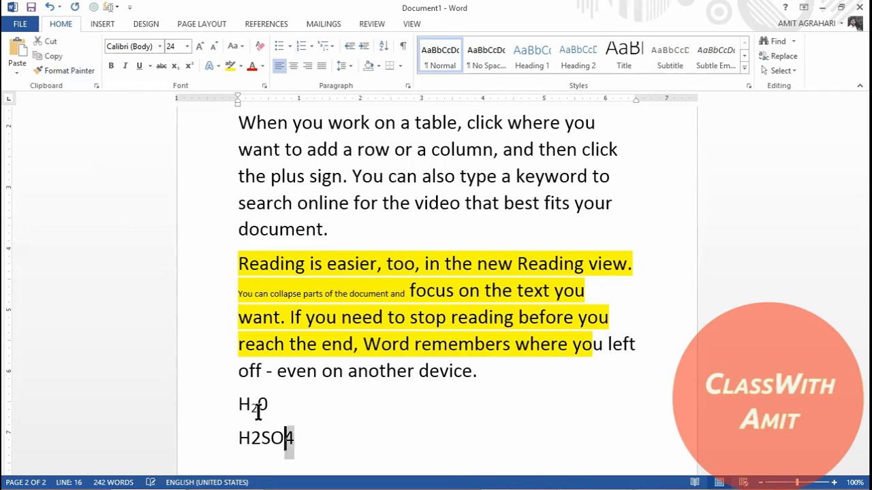
pyautogui.click(174, 77)
pyautogui.click(251, 438)
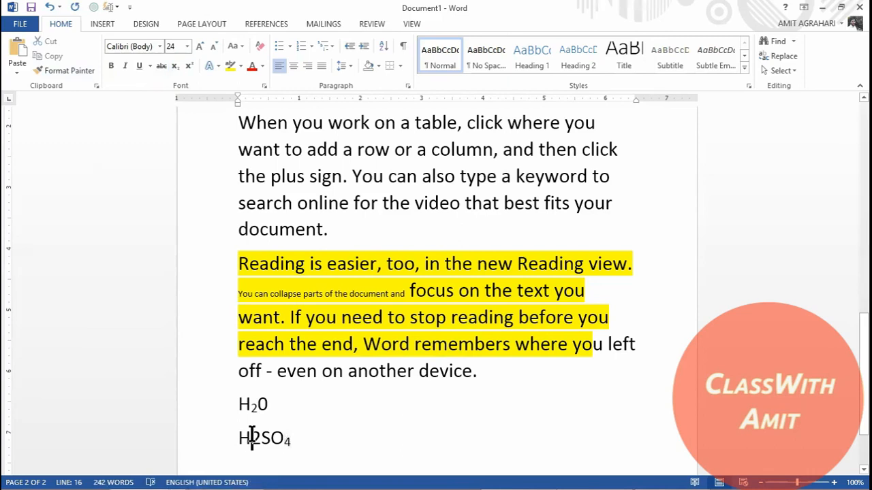
pyautogui.hotkey('shift', 'Right')
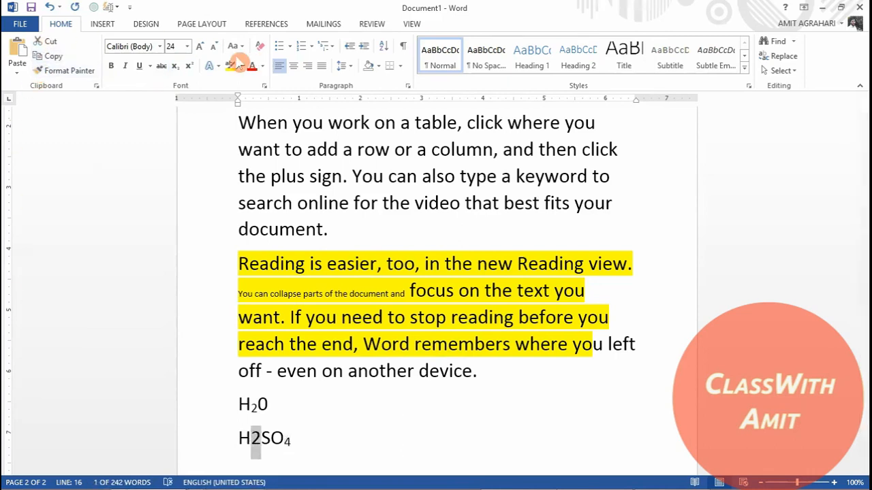
pyautogui.click(174, 75)
pyautogui.click(300, 440)
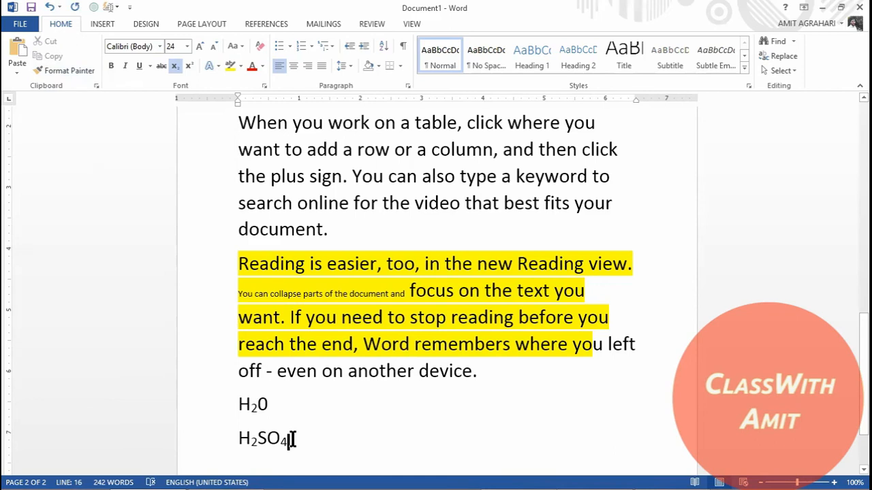
# Step: Add the expression "X2+Y2" on a new line below the H2SO4 formula
pyautogui.press('Return')
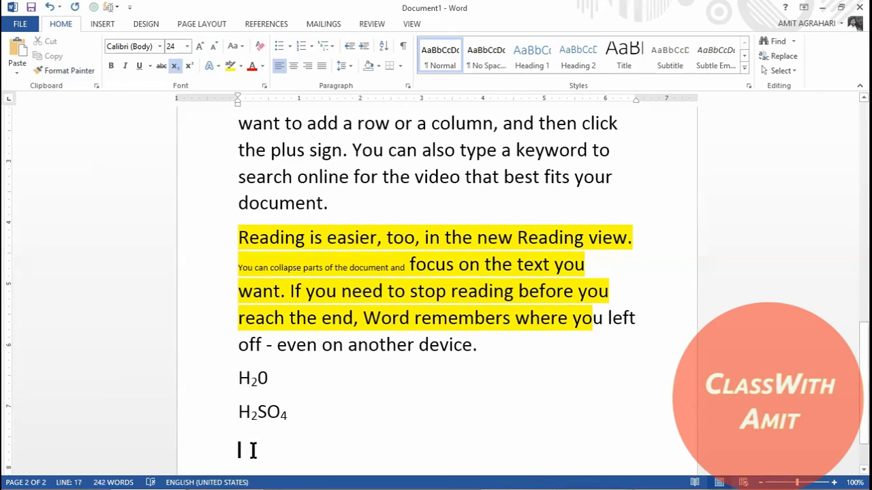
pyautogui.click(165, 61)
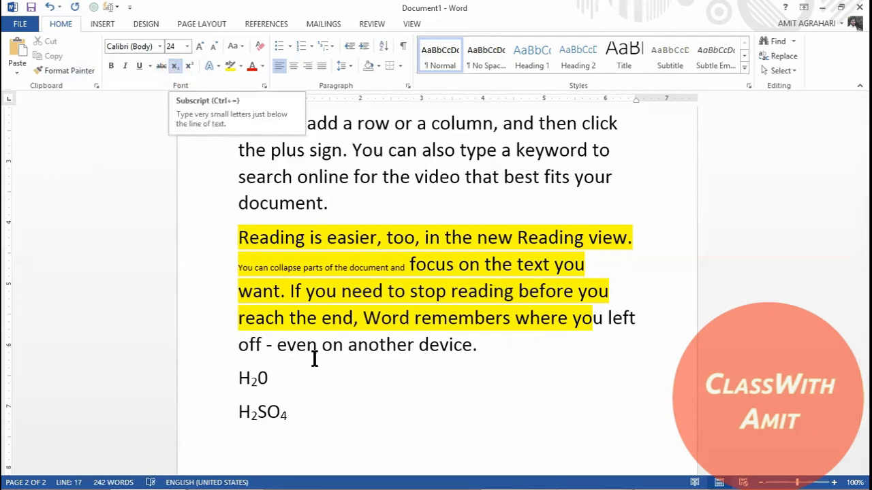
pyautogui.click(192, 68)
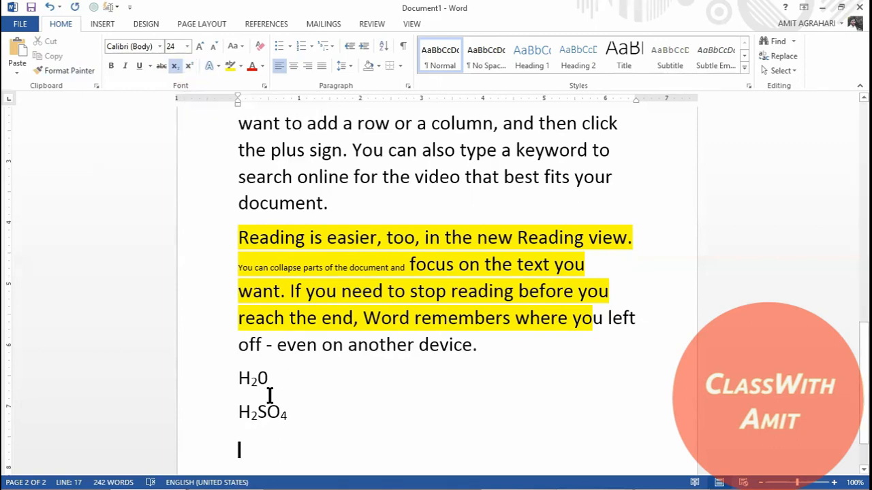
pyautogui.write('x2')
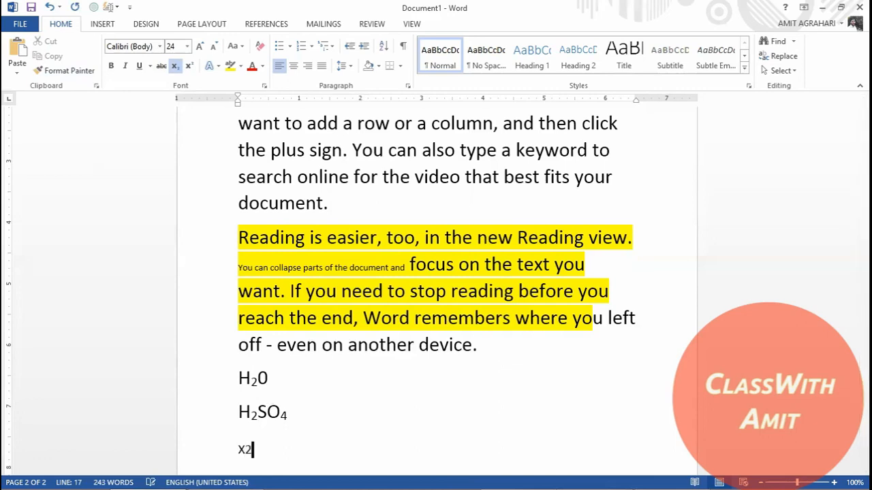
pyautogui.write('+Y2')
# Step: Format the 2 after Y in the X2+Y2 expression as superscript
pyautogui.press('Left')
pyautogui.press('Left')
pyautogui.press('Left')
pyautogui.press('Left')
pyautogui.press('Right')
pyautogui.press('Right')
pyautogui.press('Right')
pyautogui.hotkey('shift', 'Right')
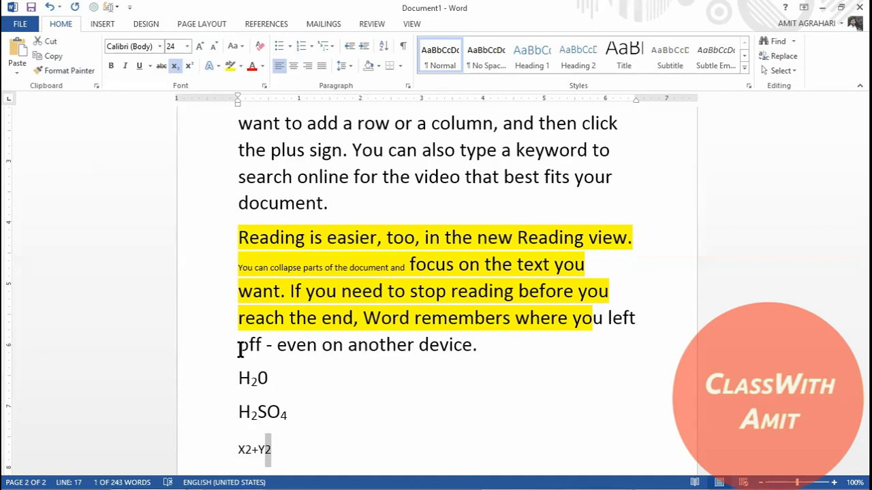
pyautogui.click(191, 65)
pyautogui.click(311, 444)
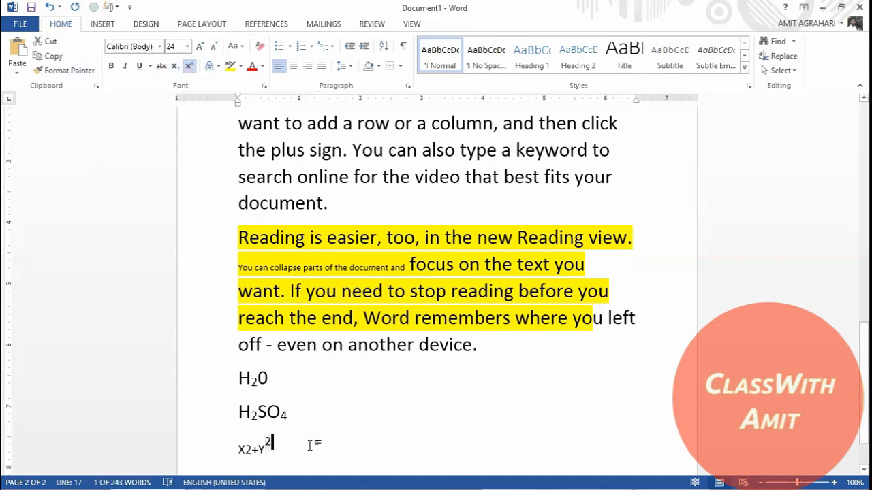
# Step: Format the 2 after X in the X2+Y2 expression as superscript
pyautogui.click(250, 448)
pyautogui.hotkey('shift', 'Left')
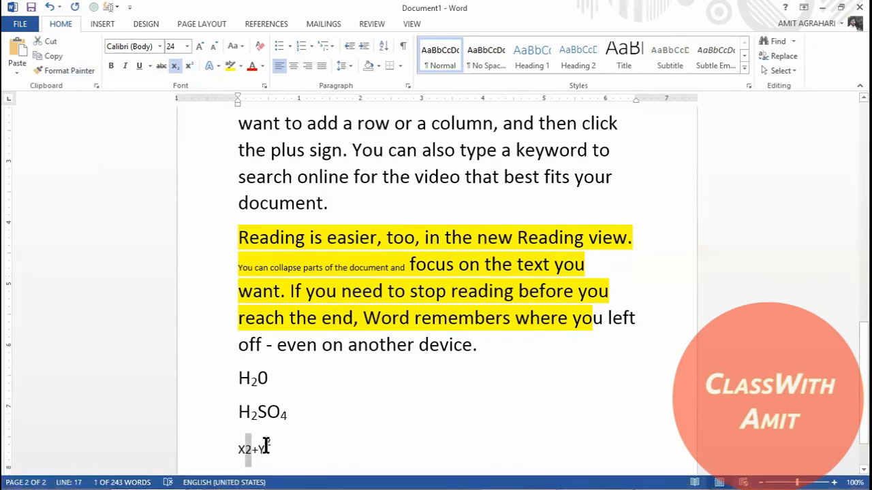
pyautogui.click(188, 66)
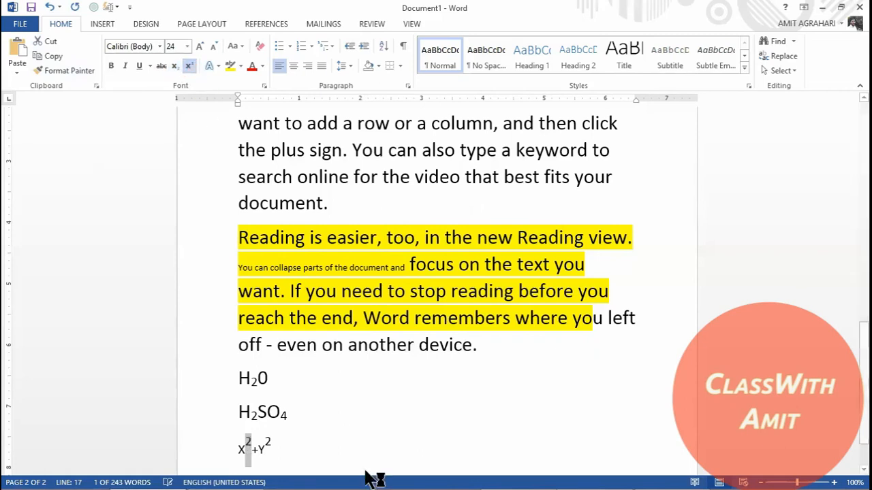
pyautogui.click(315, 444)
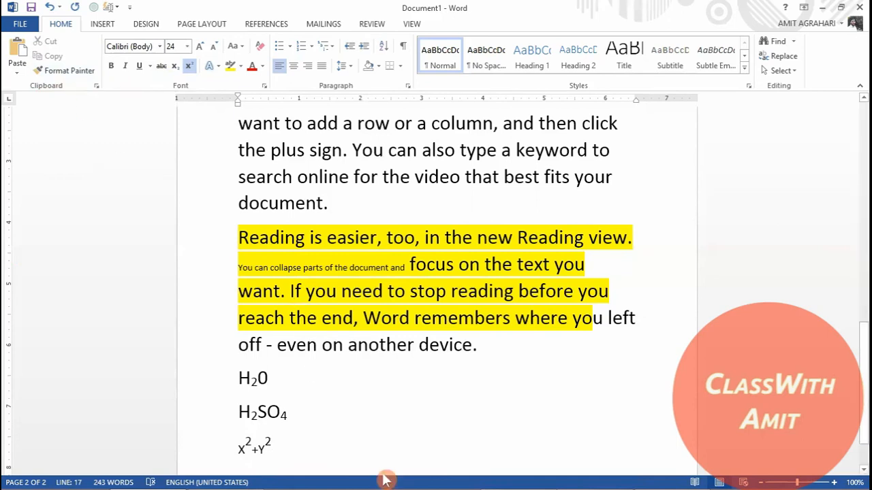
pyautogui.moveTo(385, 481)
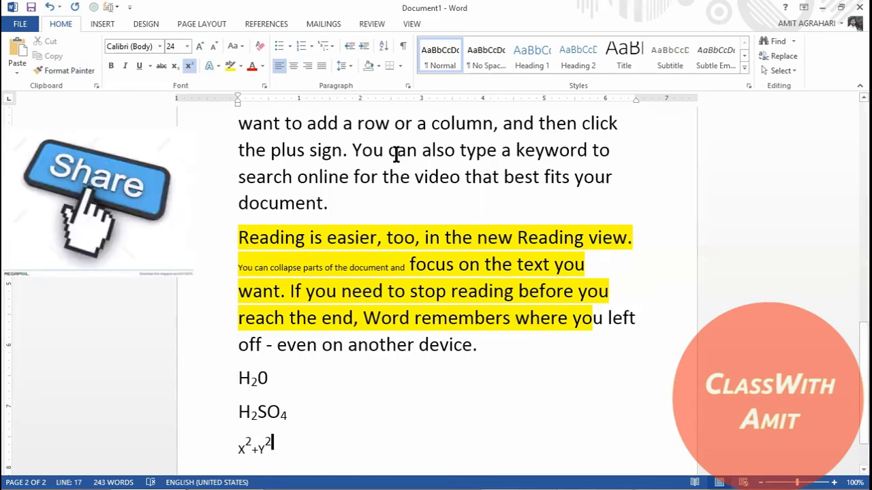
pyautogui.click(497, 215)
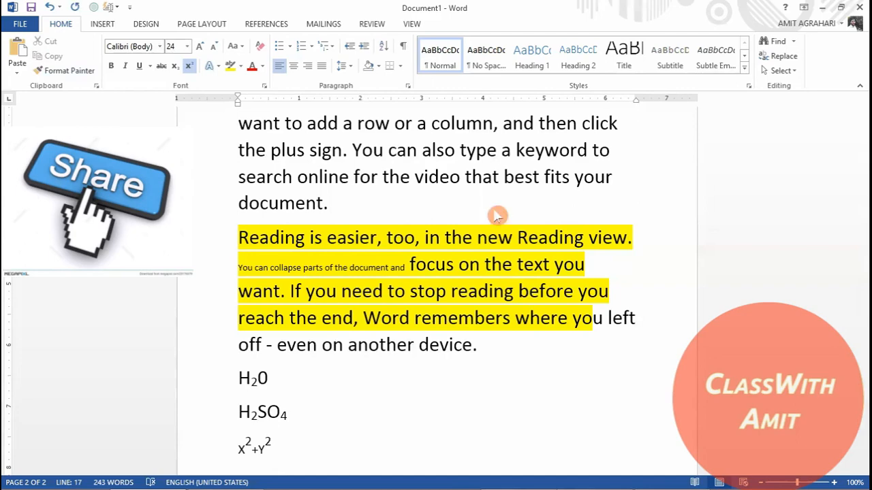